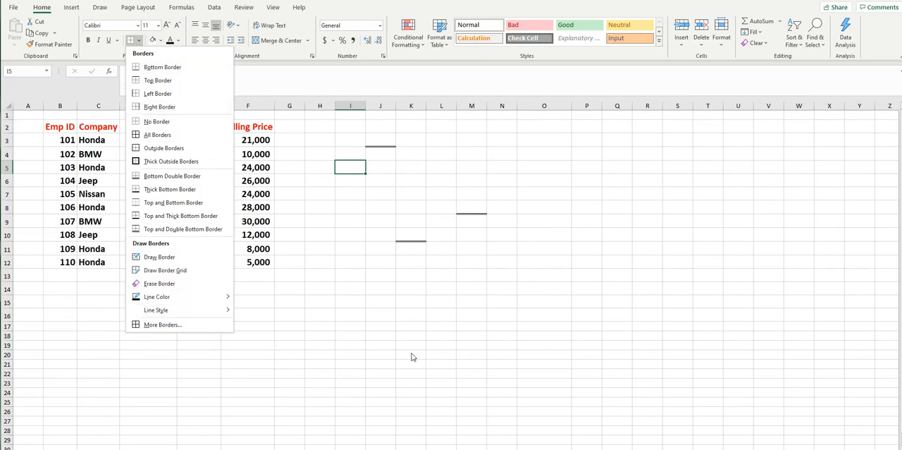
# Step: Apply all borders to the whole data table in B2:F12
pyautogui.click(372, 303)
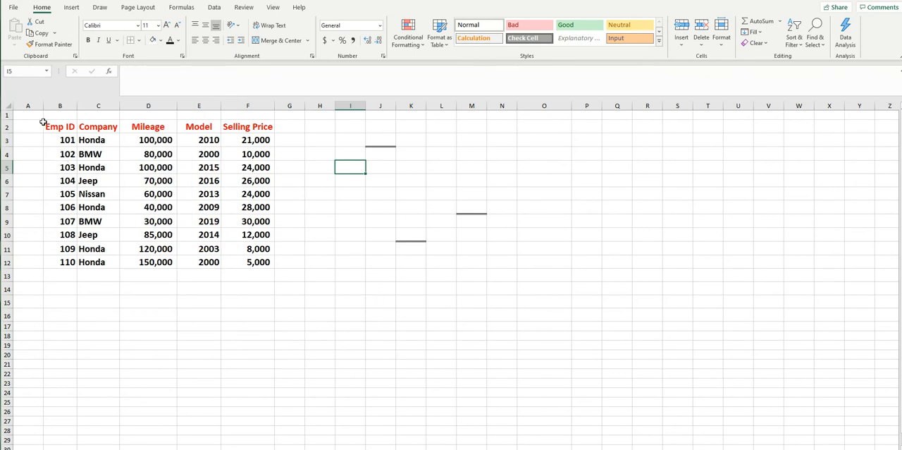
pyautogui.moveTo(50, 124); pyautogui.dragTo(240, 263)
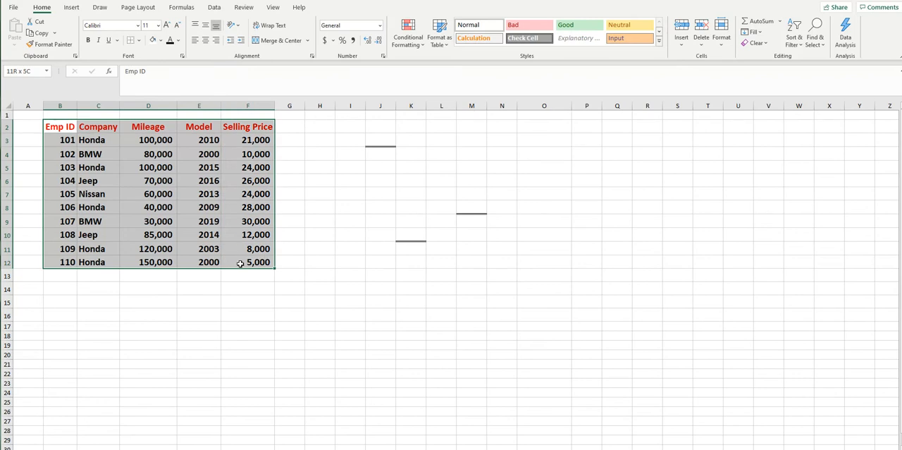
pyautogui.moveTo(240, 263); pyautogui.dragTo(240, 263)
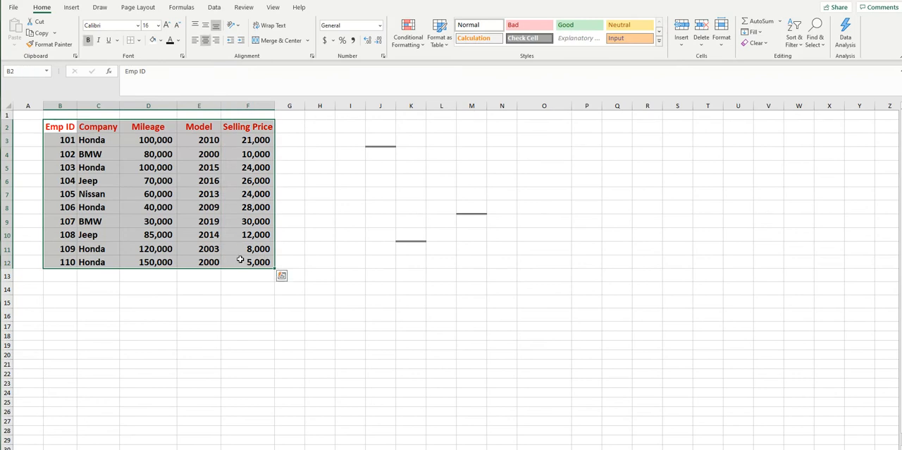
pyautogui.click(139, 41)
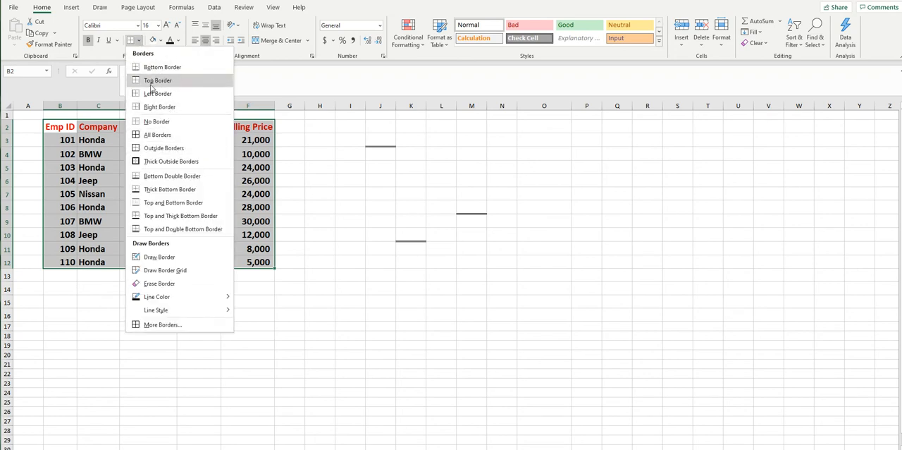
pyautogui.click(158, 135)
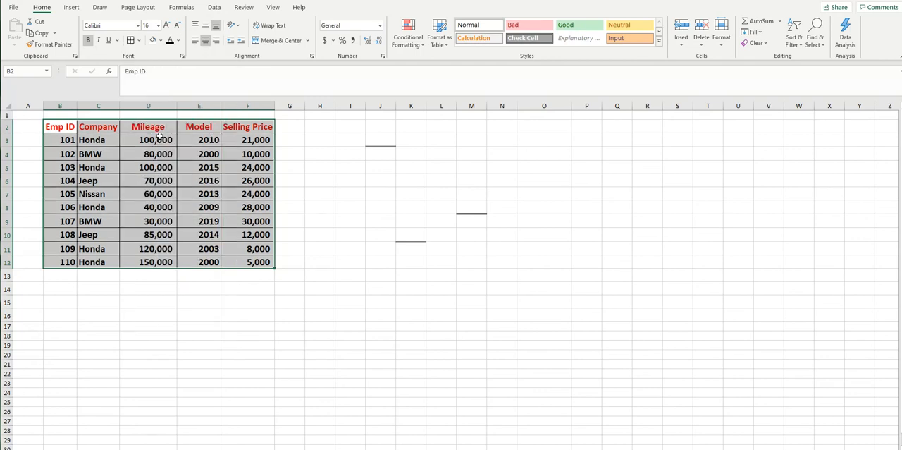
pyautogui.click(330, 349)
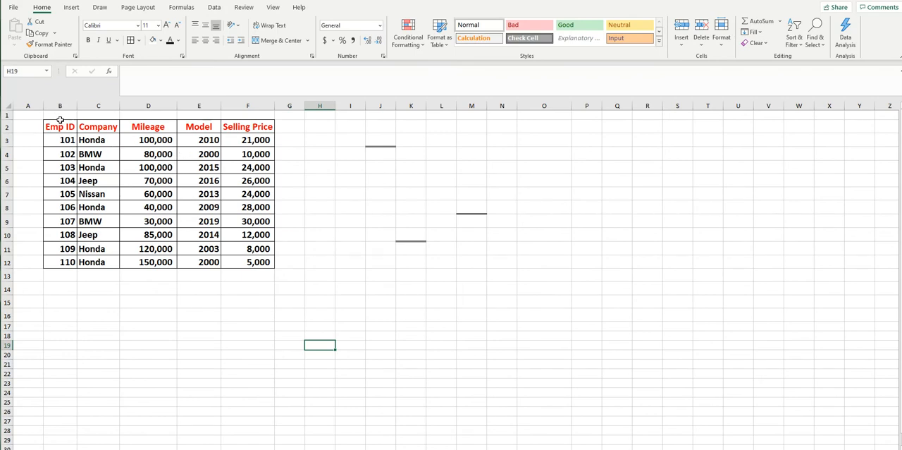
# Step: Remove all borders from the table in B2:F12 and apply outside borders instead
pyautogui.moveTo(61, 123); pyautogui.dragTo(253, 260)
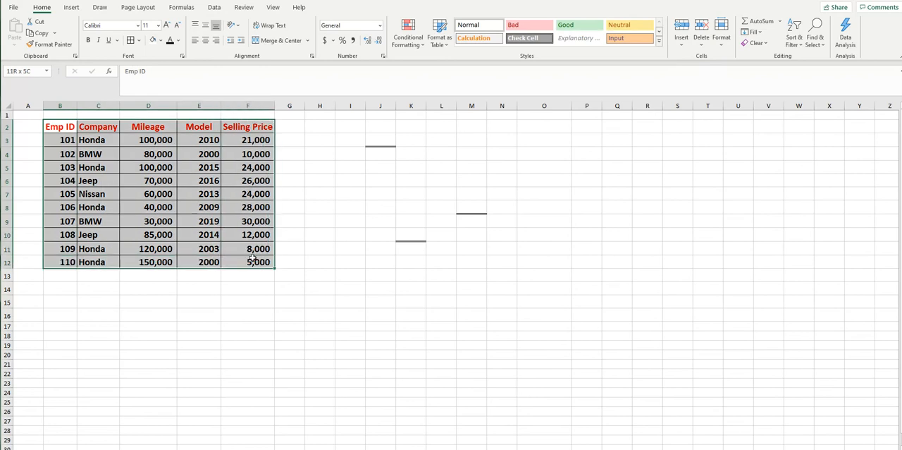
pyautogui.click(139, 41)
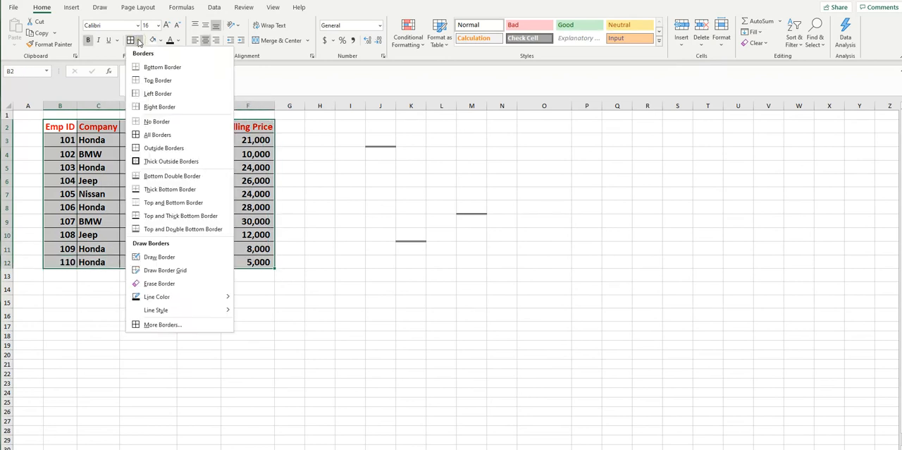
pyautogui.click(157, 122)
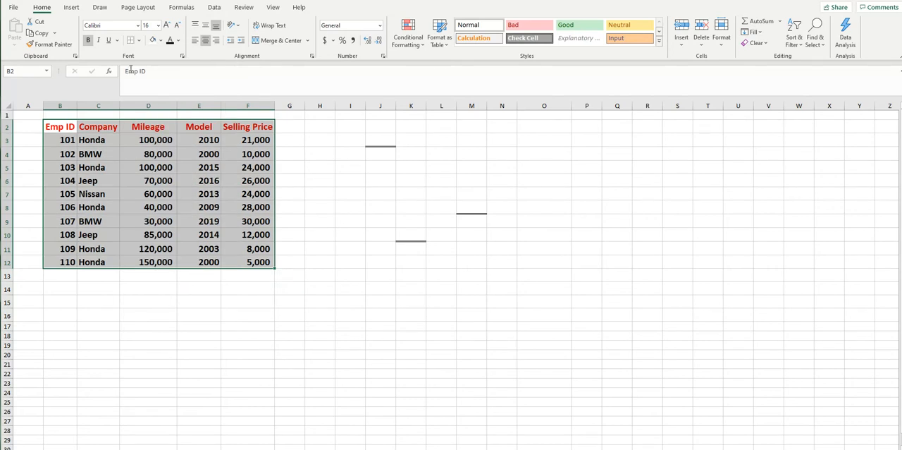
pyautogui.click(139, 41)
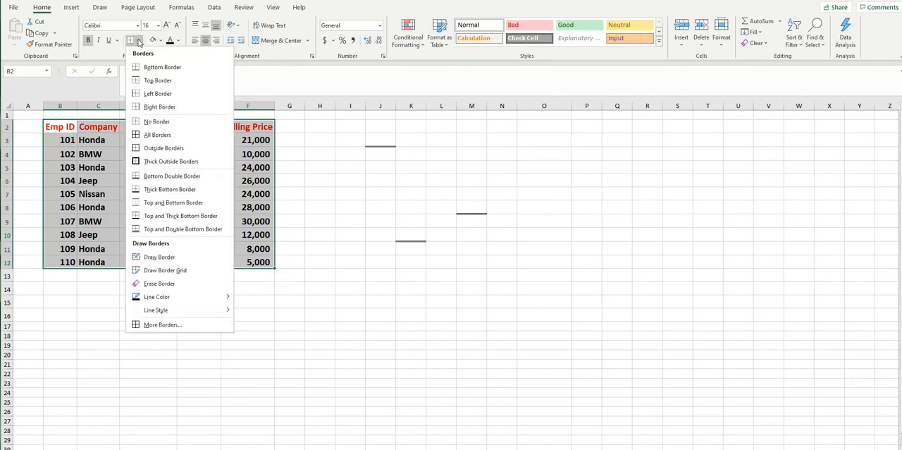
pyautogui.click(171, 149)
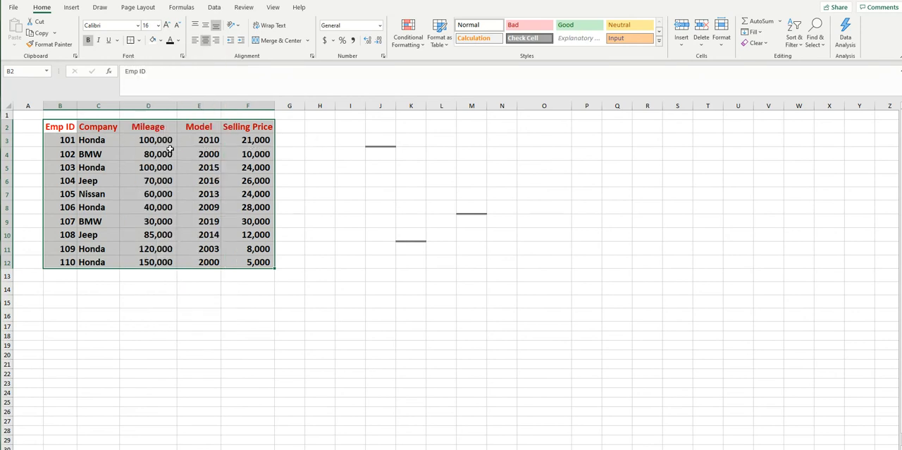
pyautogui.click(351, 288)
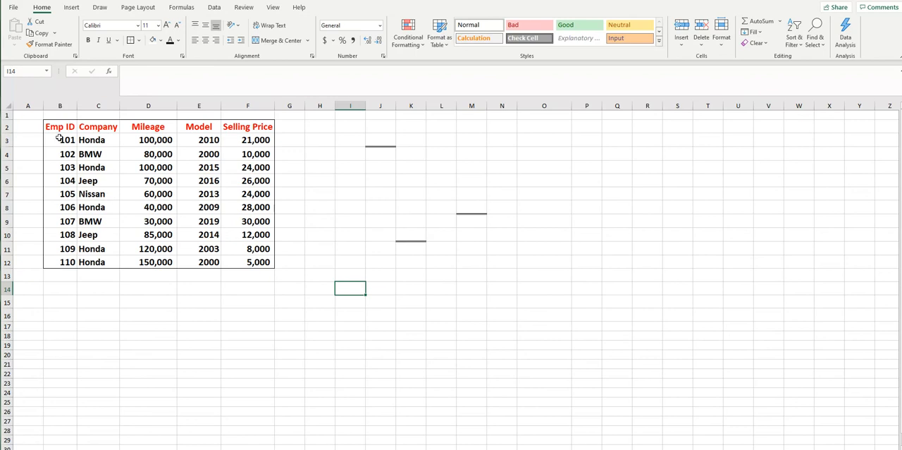
# Step: Apply thick outside borders around the data table in B2:F12
pyautogui.moveTo(57, 127); pyautogui.dragTo(250, 261)
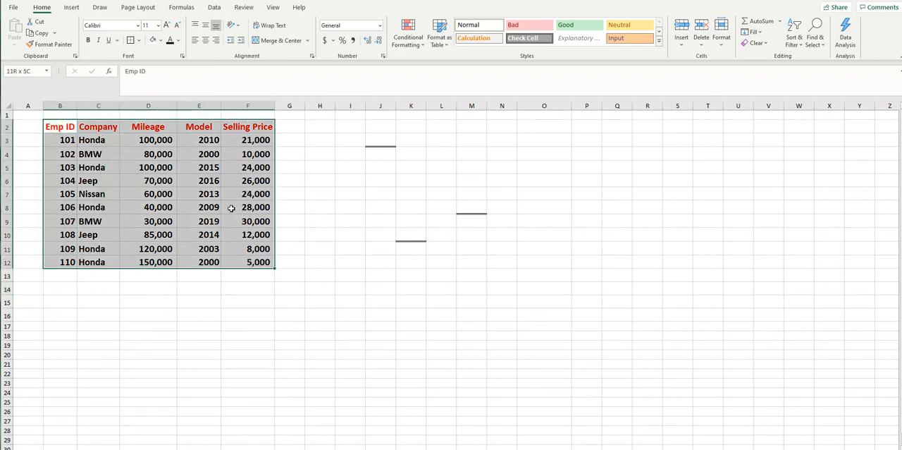
pyautogui.click(139, 41)
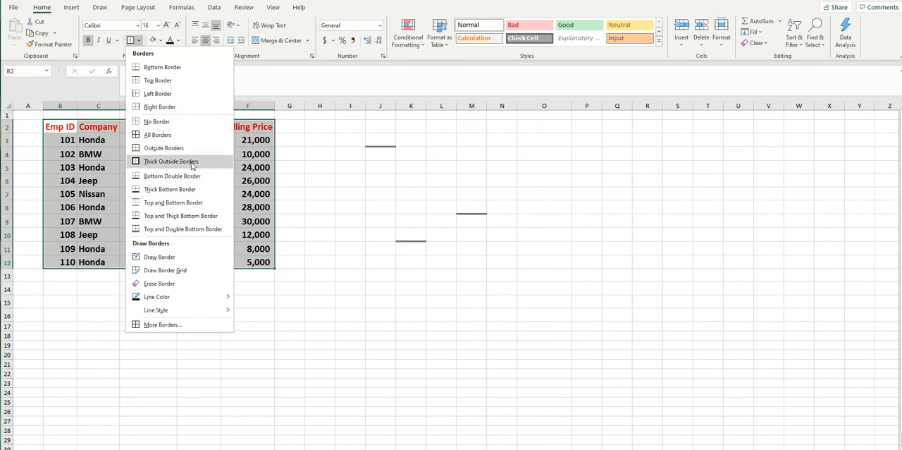
pyautogui.click(189, 163)
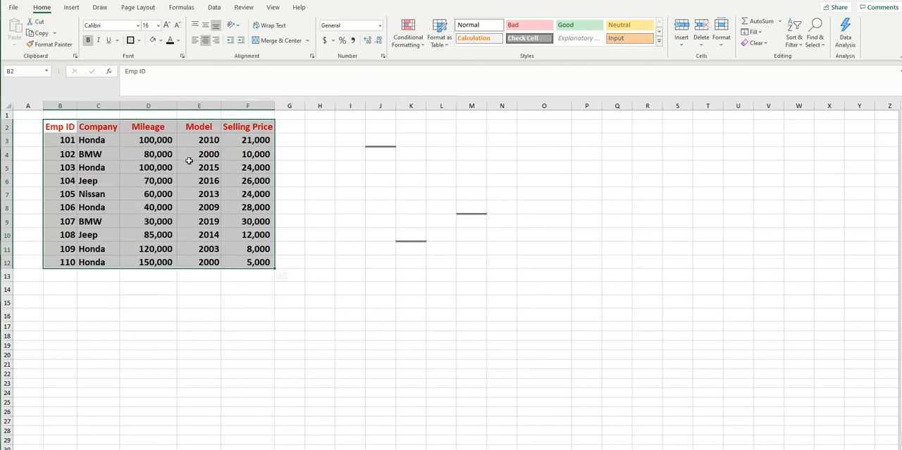
pyautogui.click(348, 259)
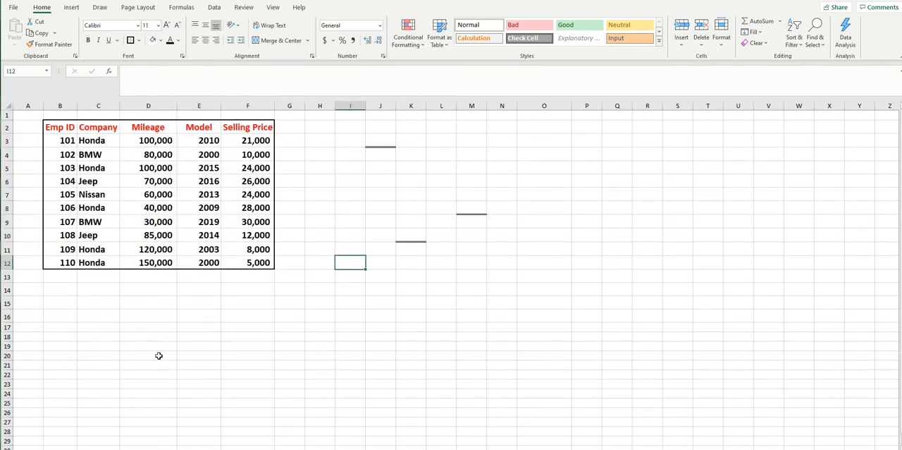
# Step: Clear every border from the data table in B2:F12 with the No Border option
pyautogui.moveTo(55, 127); pyautogui.dragTo(259, 262)
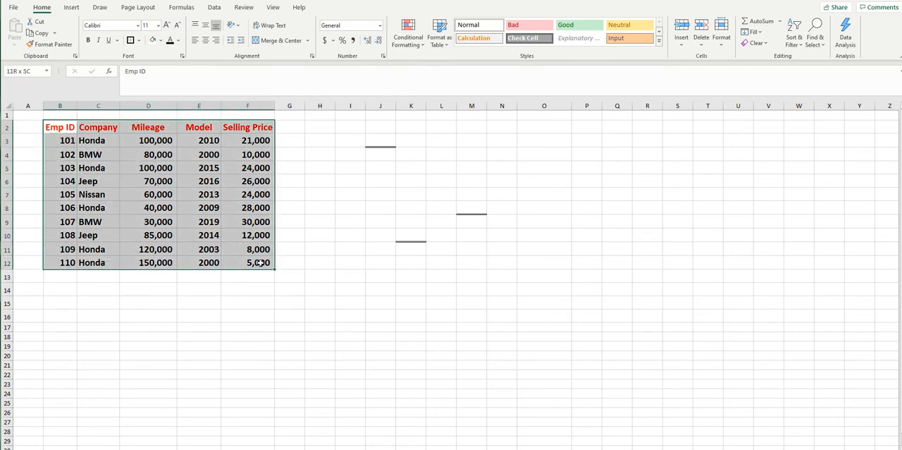
pyautogui.click(139, 41)
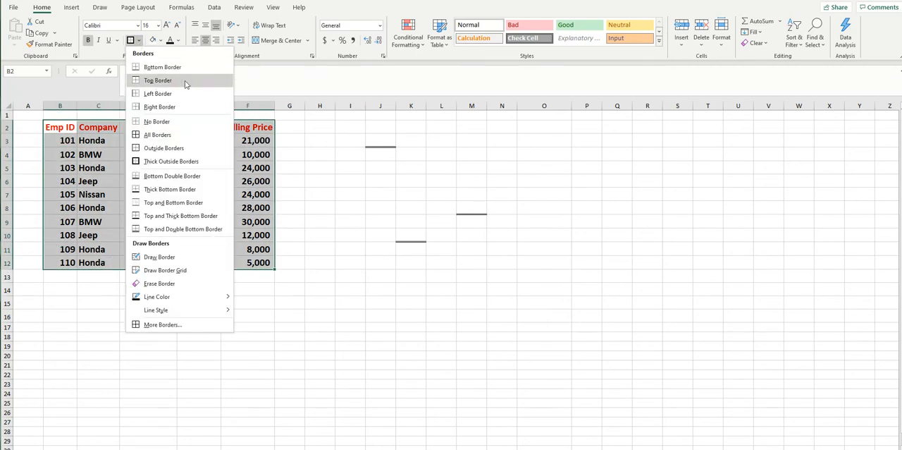
pyautogui.click(158, 121)
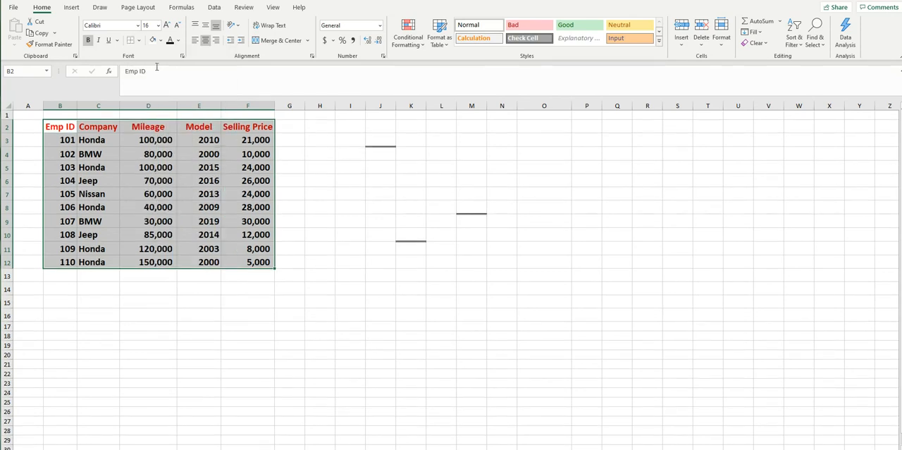
# Step: Draw an outside border around the data table B2:F12 with the Draw Border tool
pyautogui.click(140, 41)
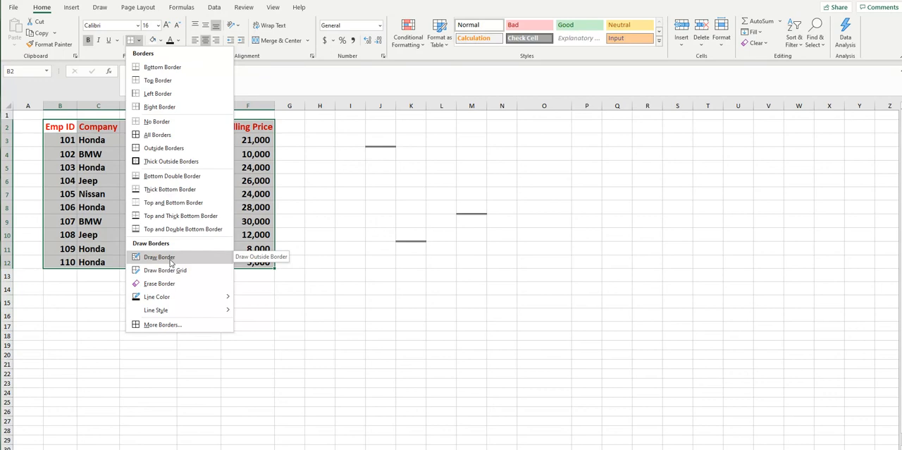
pyautogui.click(156, 259)
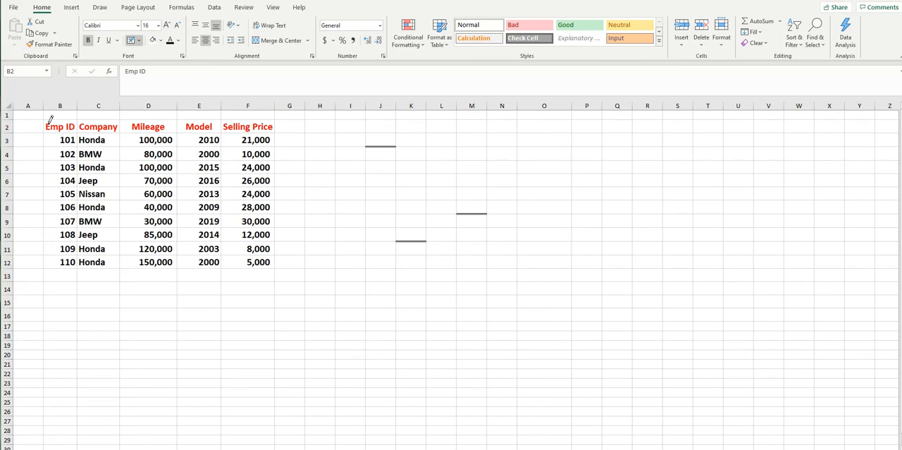
pyautogui.moveTo(48, 120)
pyautogui.mouseDown()
pyautogui.moveTo(62, 264)
pyautogui.moveTo(246, 249)
pyautogui.moveTo(258, 261)
pyautogui.mouseUp()
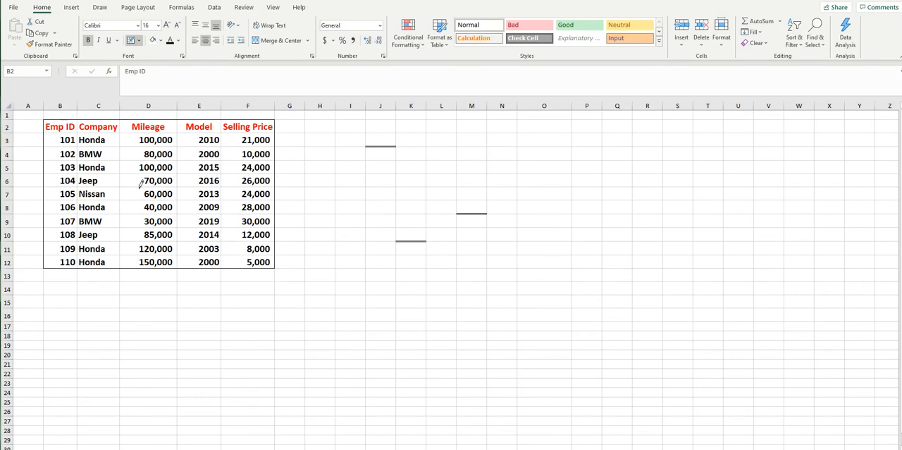
# Step: Draw border lines under the header row and row 3, and between the Emp ID and Company columns
pyautogui.moveTo(61, 123); pyautogui.dragTo(255, 118)
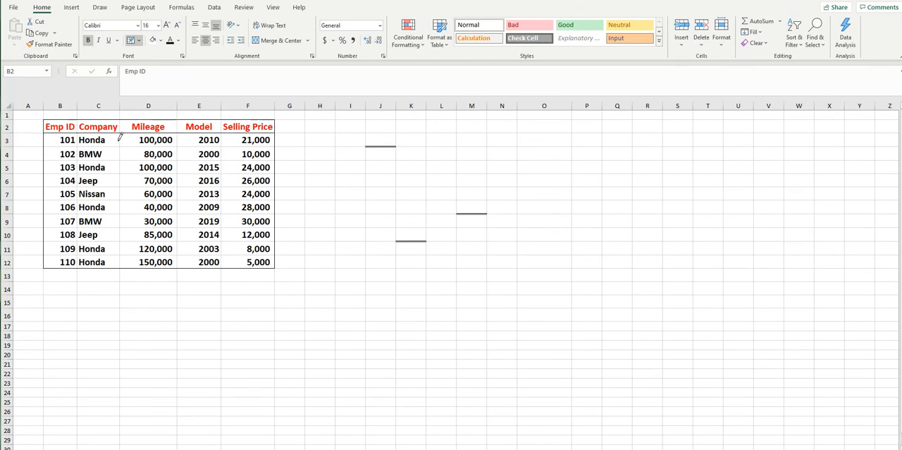
pyautogui.moveTo(45, 146); pyautogui.dragTo(271, 146)
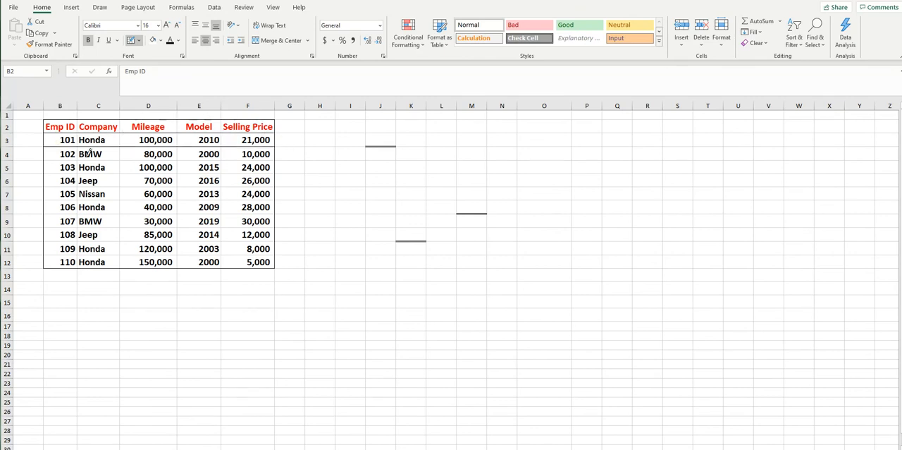
pyautogui.moveTo(60, 121); pyautogui.dragTo(67, 266)
# Step: Draw a full border grid over the table B2:F12 with the Draw Border Grid tool
pyautogui.click(139, 41)
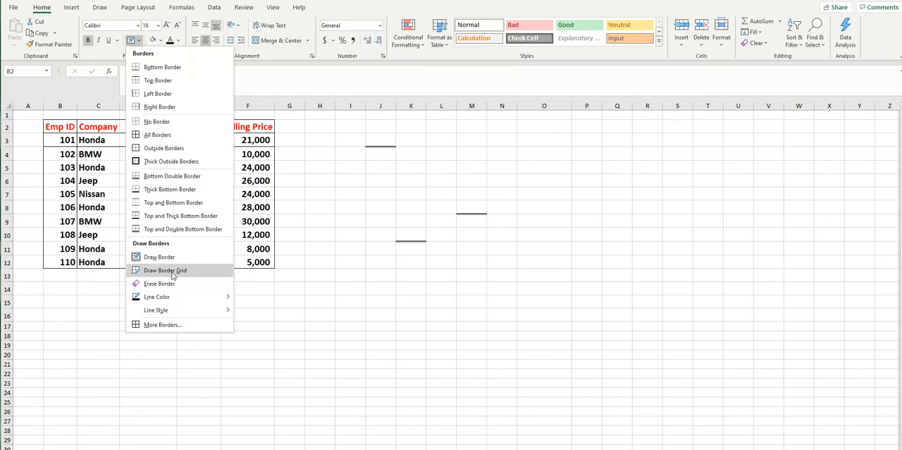
pyautogui.click(172, 274)
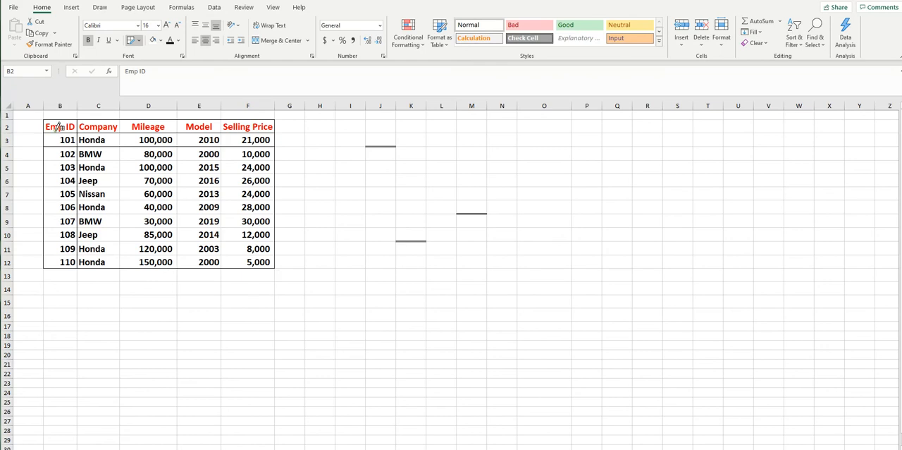
pyautogui.moveTo(58, 127)
pyautogui.mouseDown()
pyautogui.moveTo(63, 257)
pyautogui.moveTo(247, 270)
pyautogui.moveTo(252, 261)
pyautogui.mouseUp()
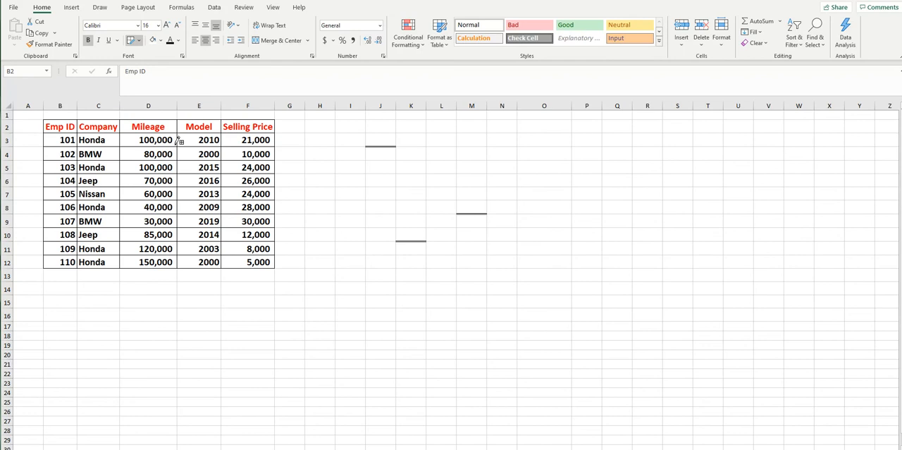
# Step: Erase several inner cell borders of the table, along with the borders of the Emp ID column and row 8, using Erase Border
pyautogui.click(139, 42)
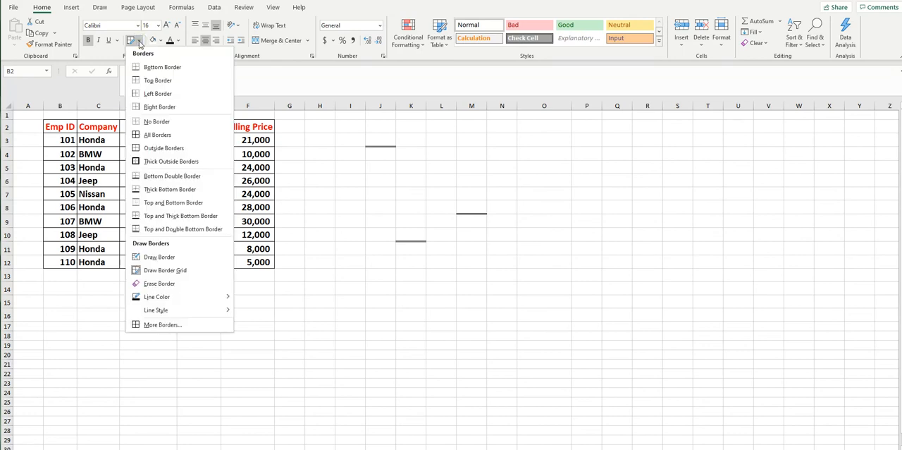
pyautogui.click(167, 285)
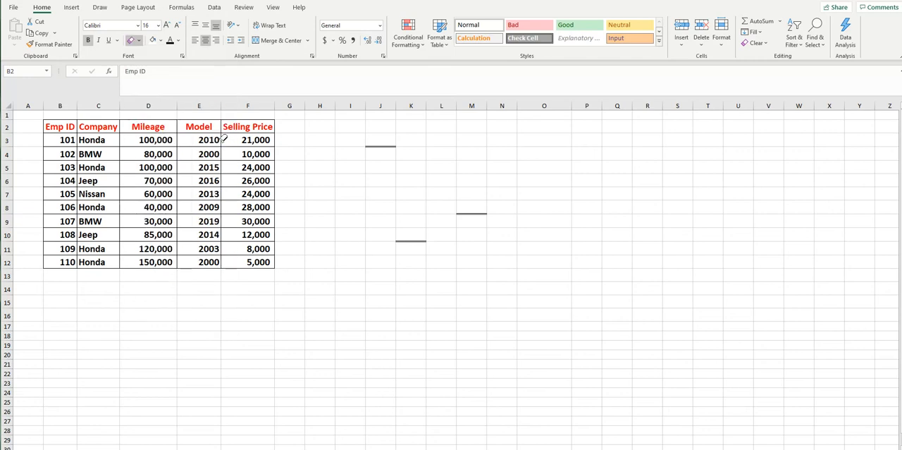
pyautogui.click(222, 156)
pyautogui.click(177, 154)
pyautogui.click(177, 170)
pyautogui.click(178, 193)
pyautogui.click(178, 220)
pyautogui.click(121, 221)
pyautogui.moveTo(60, 121); pyautogui.dragTo(57, 261)
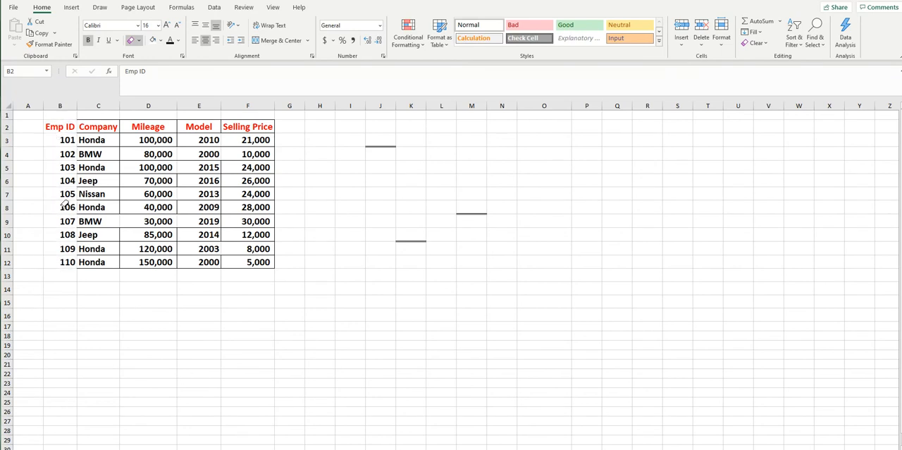
pyautogui.moveTo(62, 201); pyautogui.dragTo(265, 203)
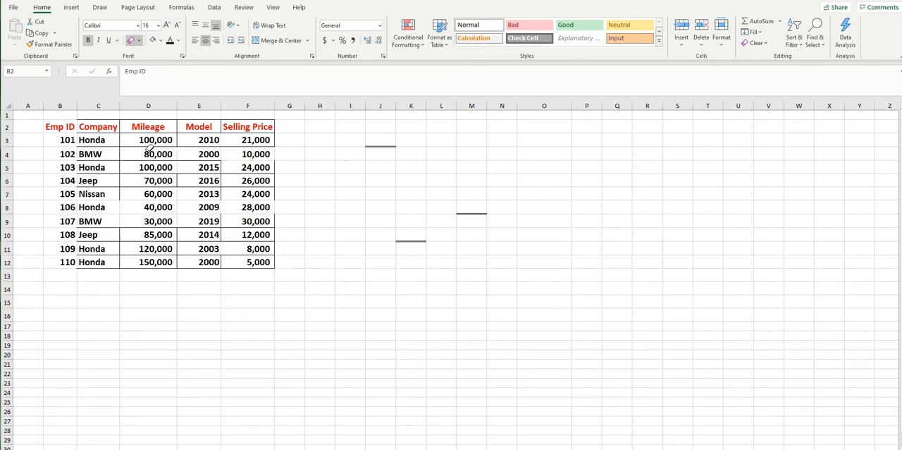
# Step: Redraw the complete border grid across B2:F12 with Draw Border Grid
pyautogui.click(139, 41)
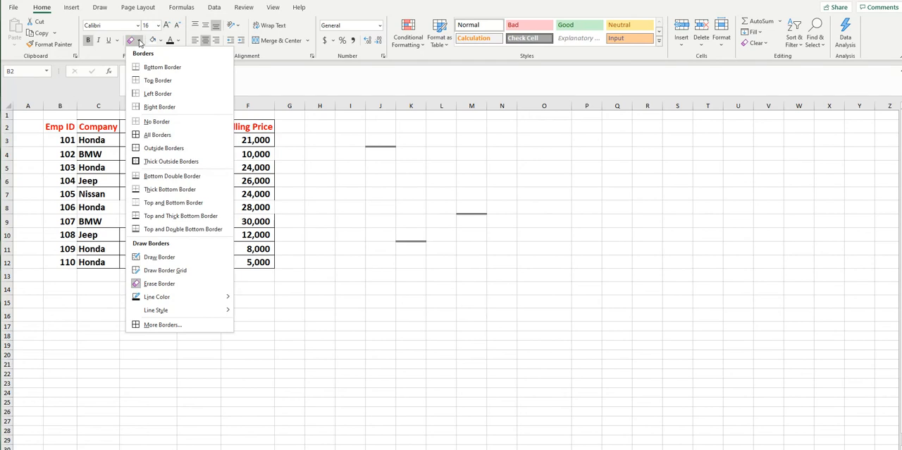
pyautogui.click(165, 270)
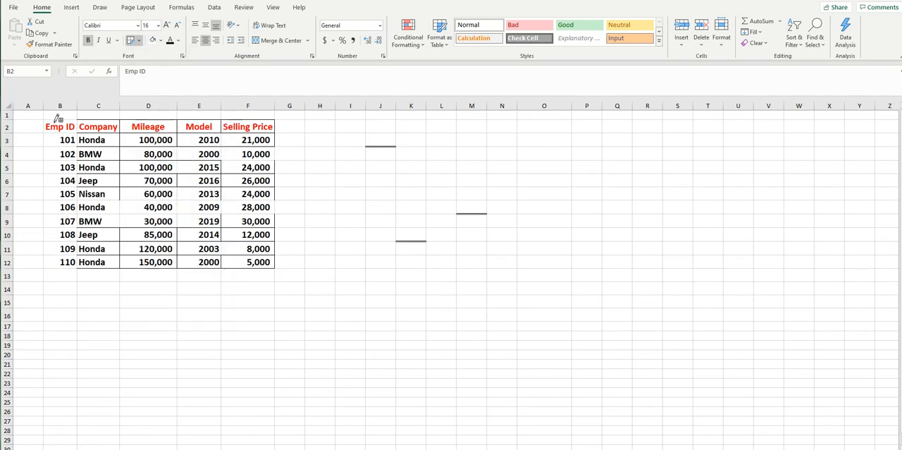
pyautogui.moveTo(45, 118)
pyautogui.mouseDown()
pyautogui.moveTo(67, 251)
pyautogui.moveTo(258, 259)
pyautogui.mouseUp()
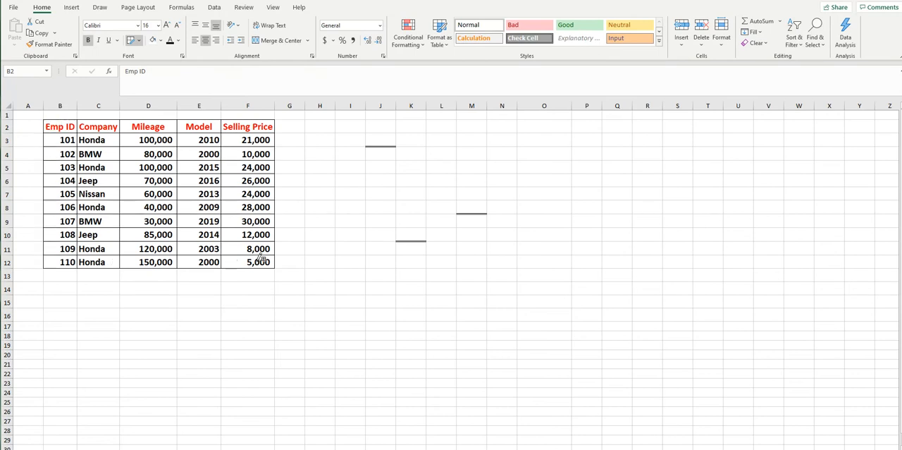
# Step: Set the border line colour to red and redraw the border grid over the table B2:F12
pyautogui.click(140, 41)
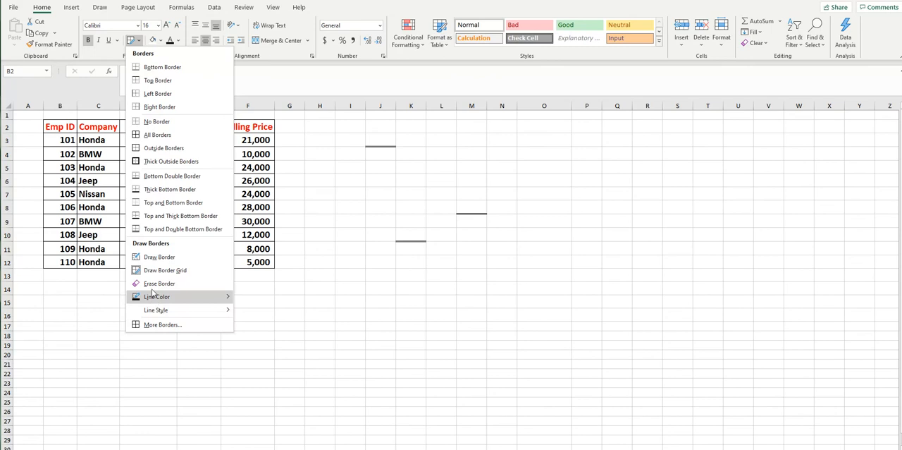
pyautogui.moveTo(153, 293)
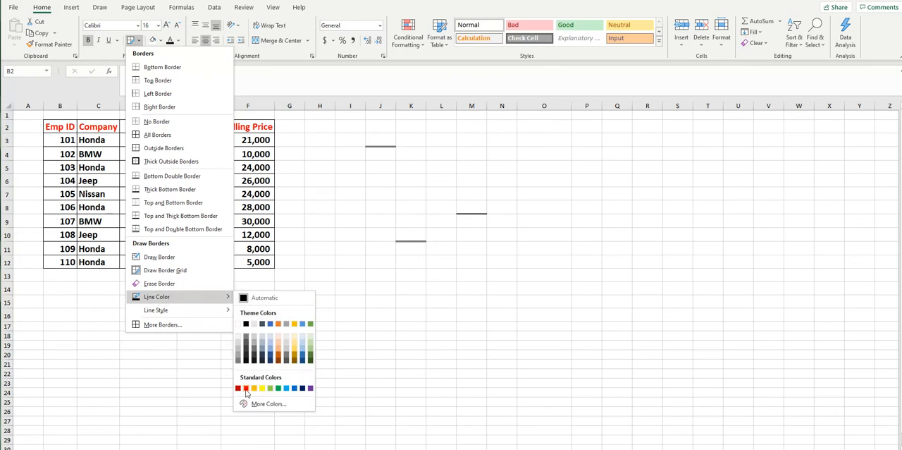
pyautogui.click(246, 388)
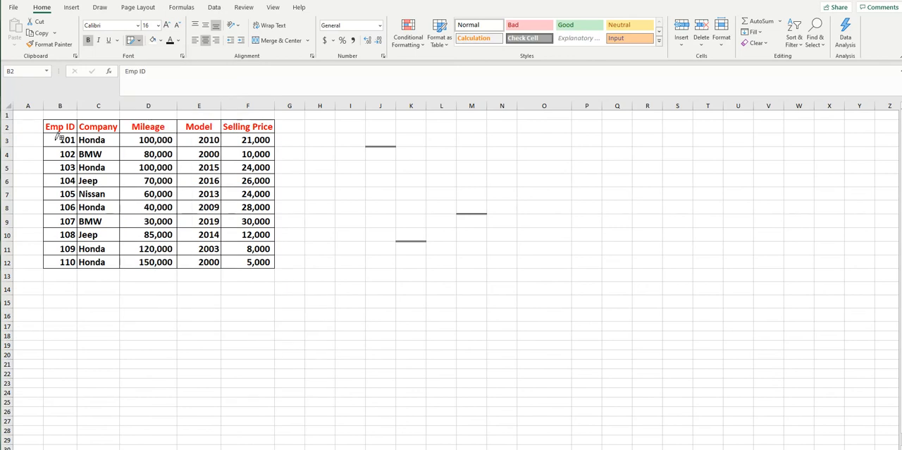
pyautogui.moveTo(53, 121); pyautogui.dragTo(58, 232)
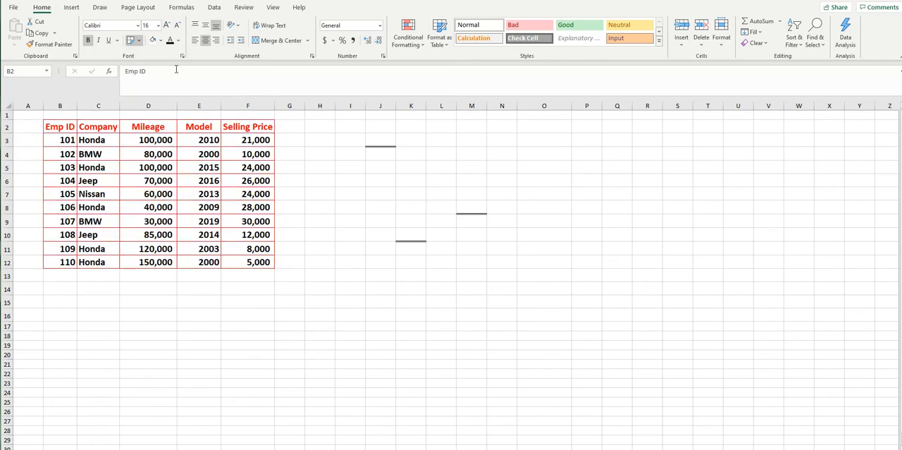
# Step: Choose the double line style and redraw the red border grid across B2:F12
pyautogui.click(139, 42)
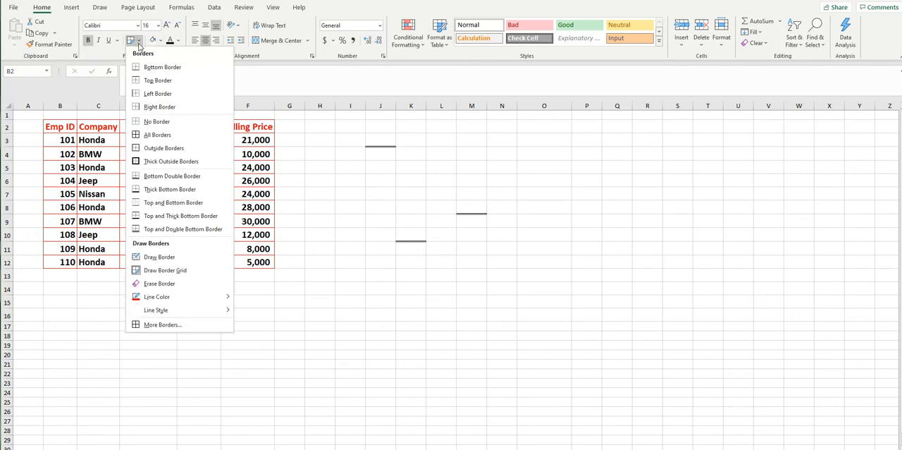
pyautogui.moveTo(191, 312)
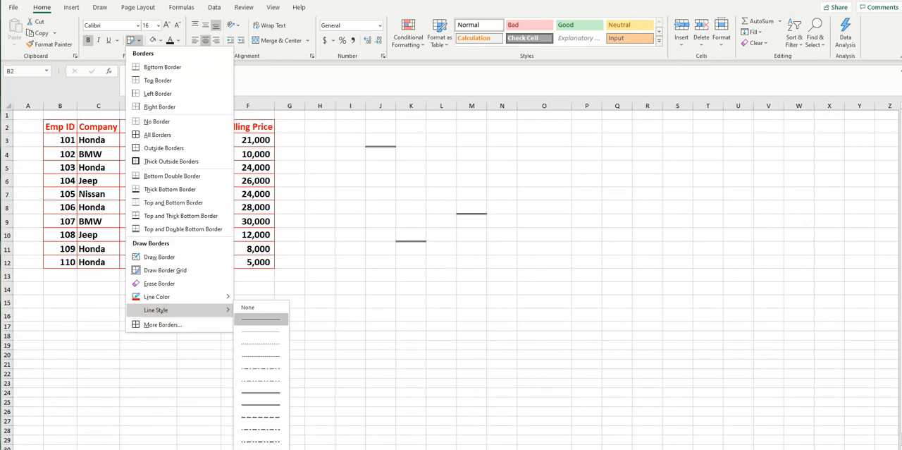
pyautogui.click(274, 392)
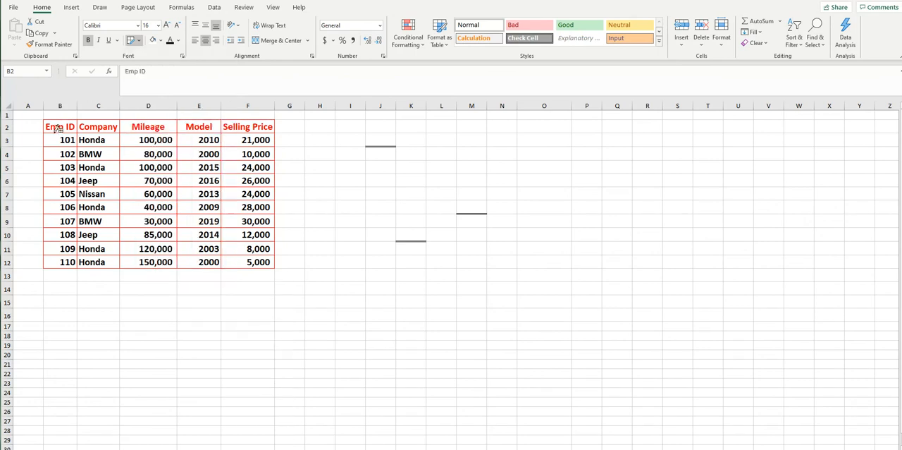
pyautogui.moveTo(54, 117)
pyautogui.mouseDown()
pyautogui.moveTo(70, 251)
pyautogui.moveTo(240, 265)
pyautogui.moveTo(261, 258)
pyautogui.mouseUp()
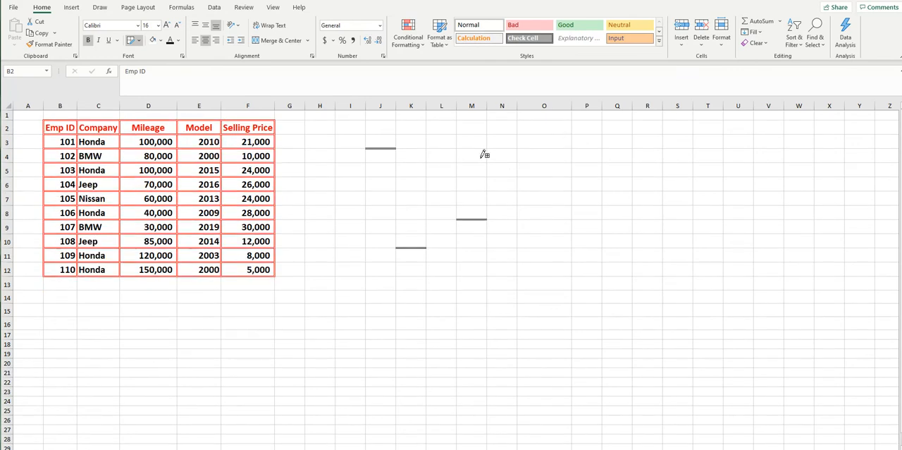
# Step: View the full border settings for the table through More Borders, then close them without changes
pyautogui.click(140, 42)
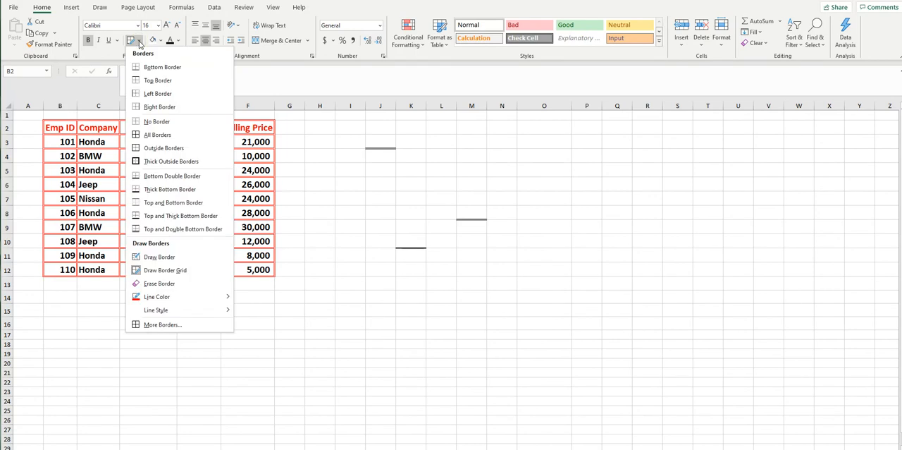
pyautogui.click(163, 324)
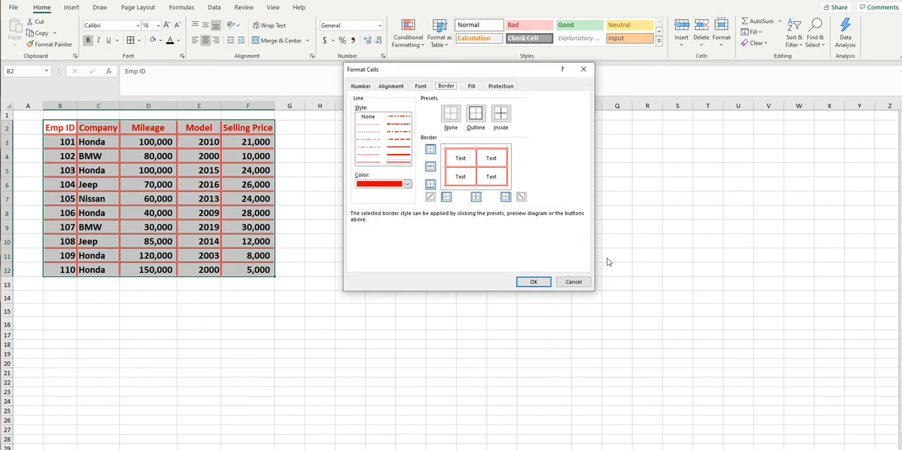
pyautogui.click(575, 282)
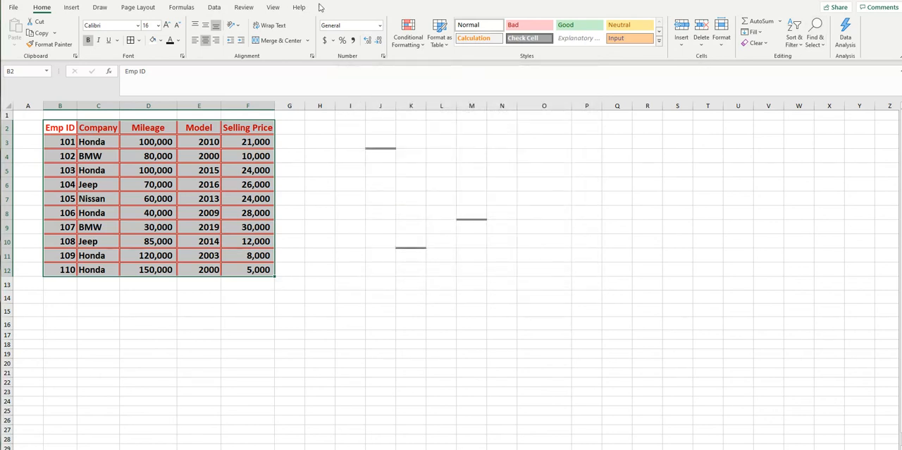
# Step: In the Format Cells border settings, clear the table's borders and apply the Inside and Outline presets
pyautogui.click(722, 44)
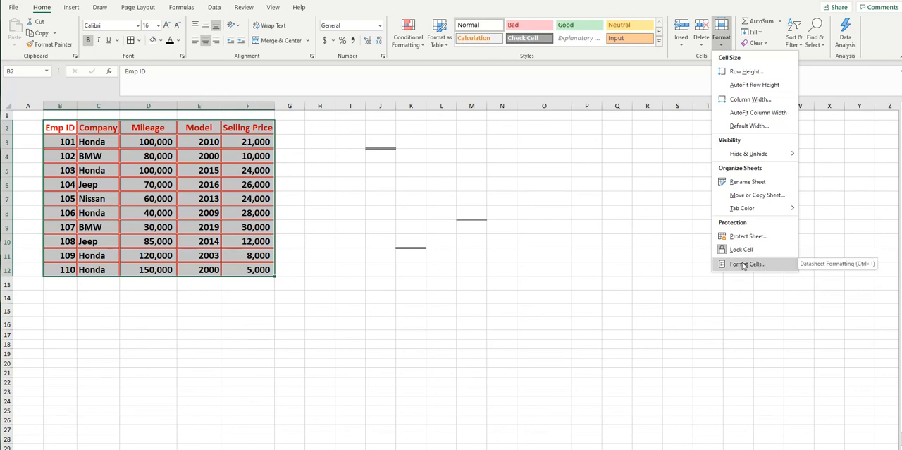
pyautogui.click(749, 264)
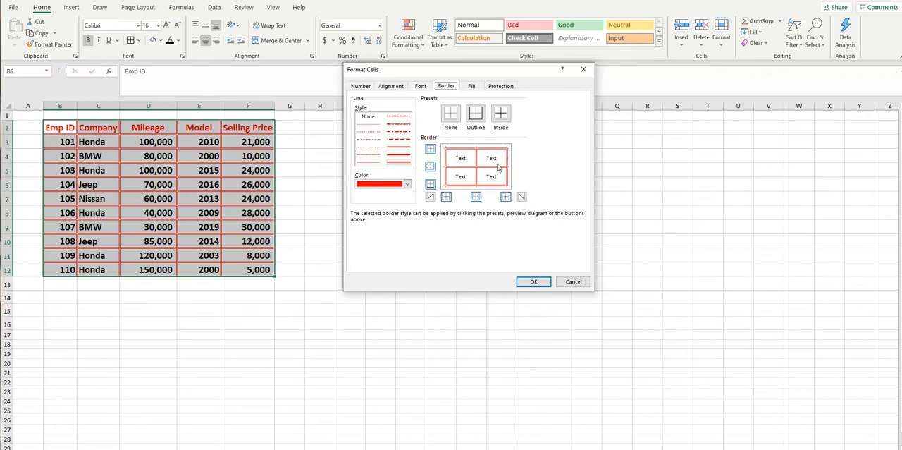
pyautogui.click(450, 113)
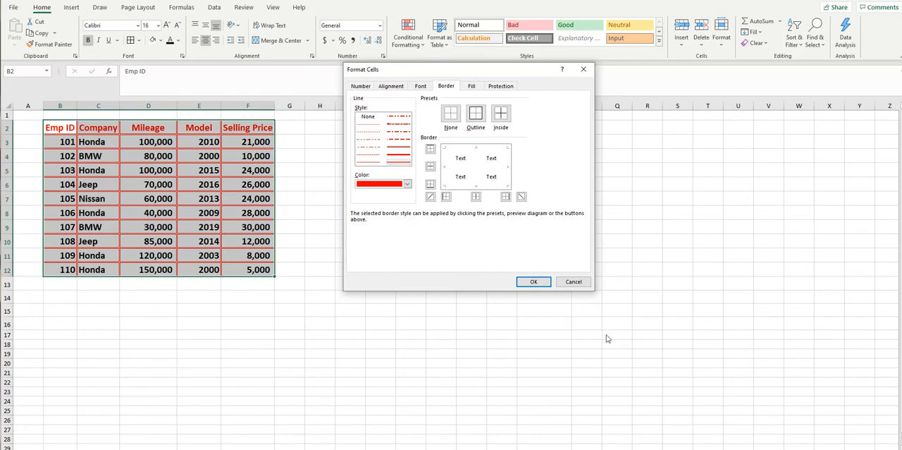
pyautogui.click(501, 115)
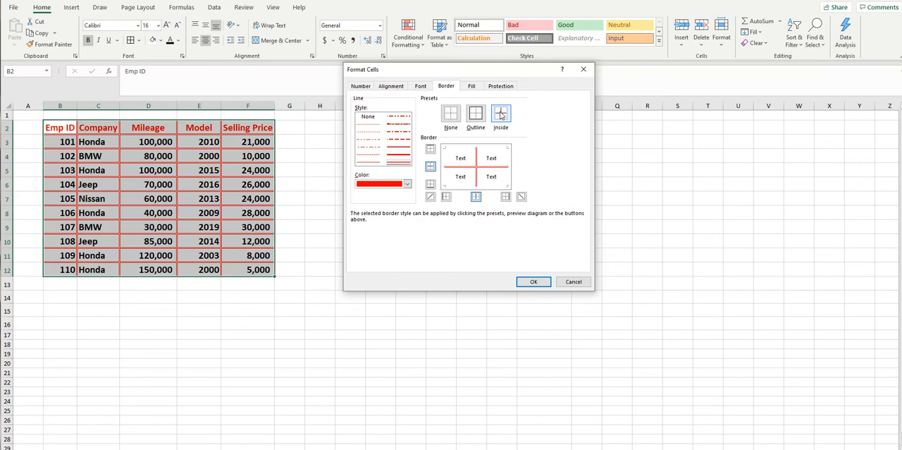
pyautogui.click(475, 114)
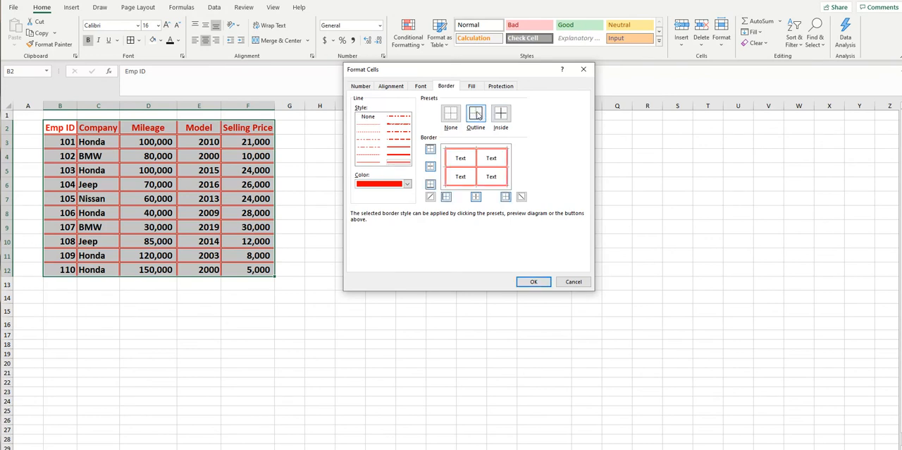
# Step: Clear the preset borders and try the individual top, bottom, right, left and diagonal borders in the preview
pyautogui.click(450, 116)
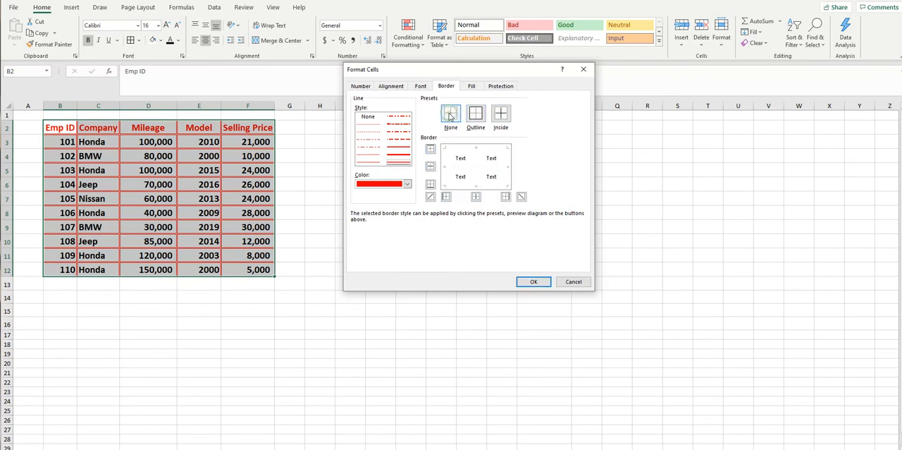
pyautogui.click(431, 150)
pyautogui.click(431, 150)
pyautogui.click(431, 185)
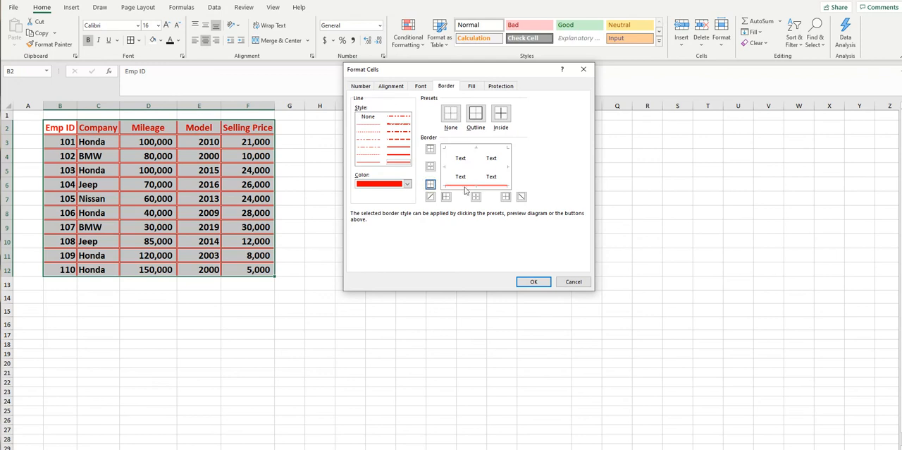
pyautogui.click(431, 185)
pyautogui.click(505, 196)
pyautogui.click(505, 197)
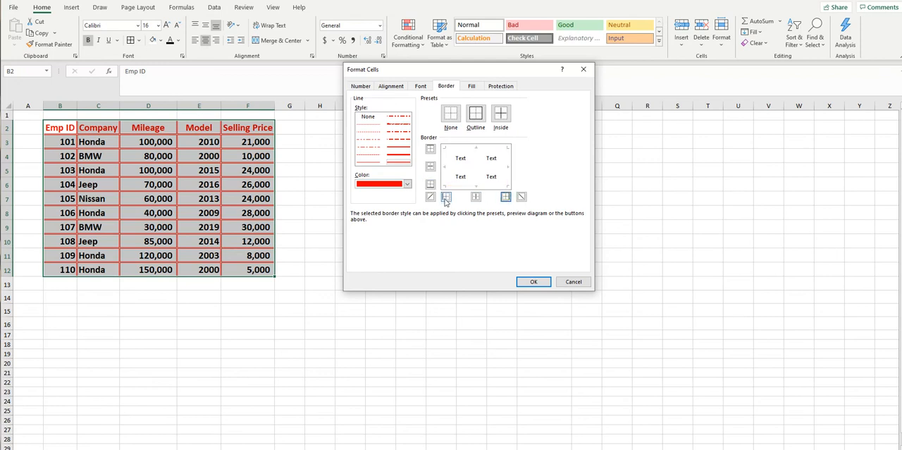
pyautogui.click(447, 197)
pyautogui.click(445, 197)
pyautogui.click(430, 197)
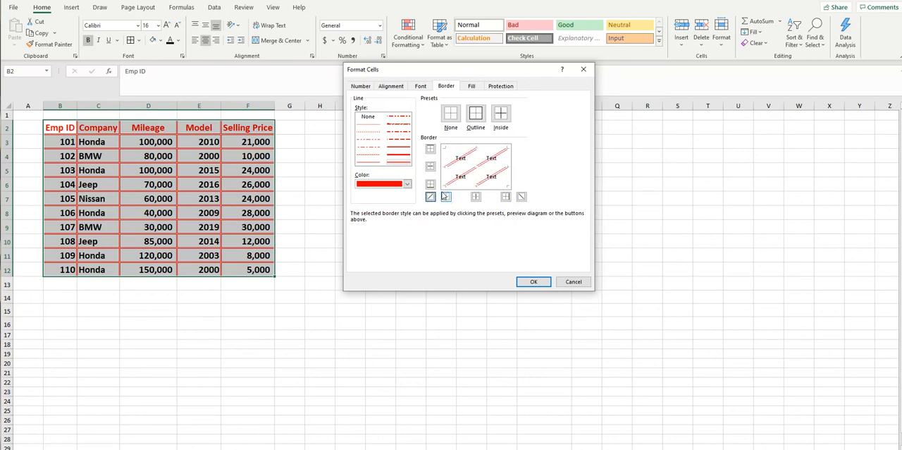
# Step: Remove the diagonal borders and reapply the Outline and Inside presets
pyautogui.click(451, 112)
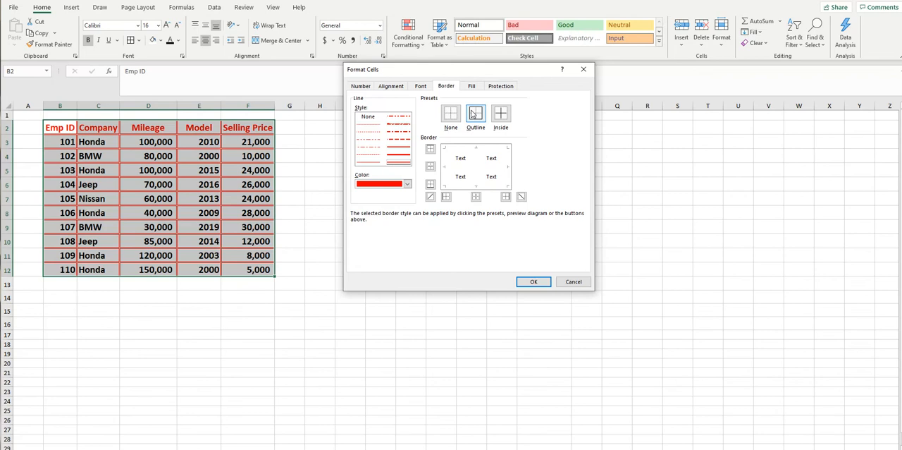
pyautogui.click(475, 113)
pyautogui.click(501, 115)
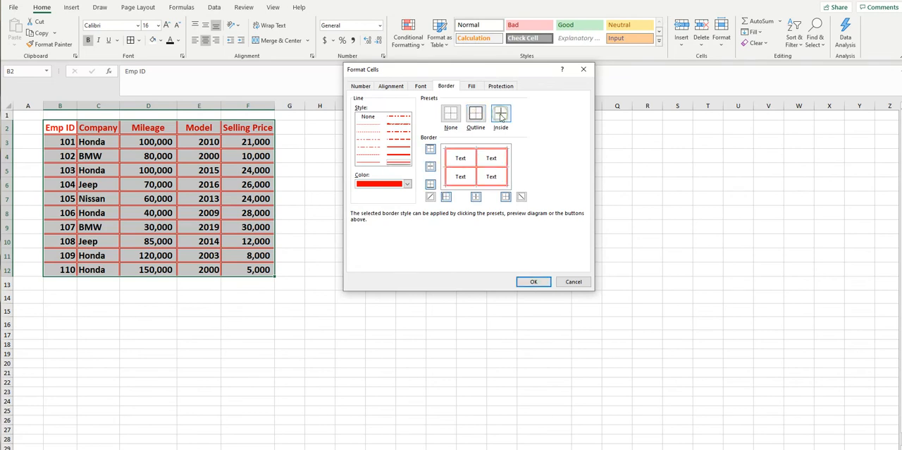
# Step: Set the border line colour to dark blue and select a dash-dot line style
pyautogui.click(406, 184)
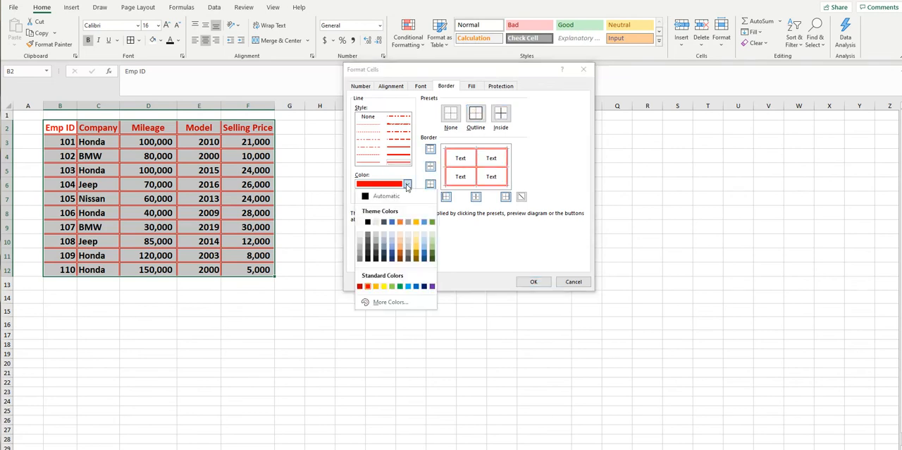
pyautogui.click(424, 286)
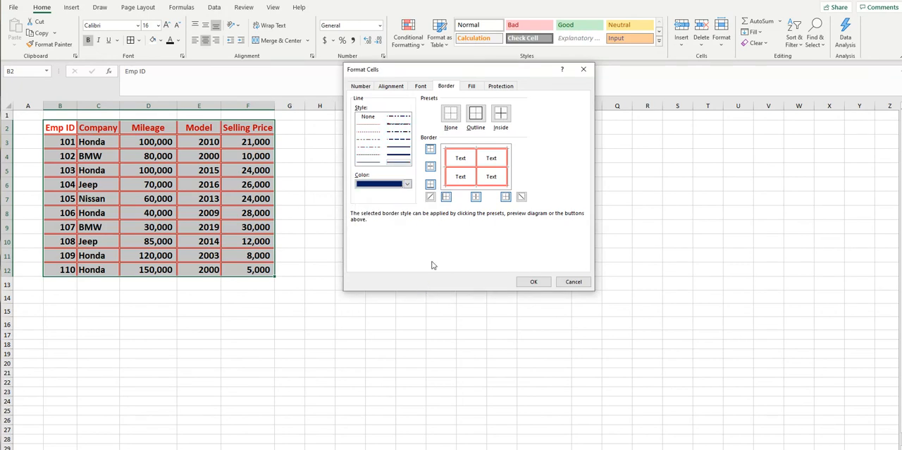
pyautogui.click(398, 118)
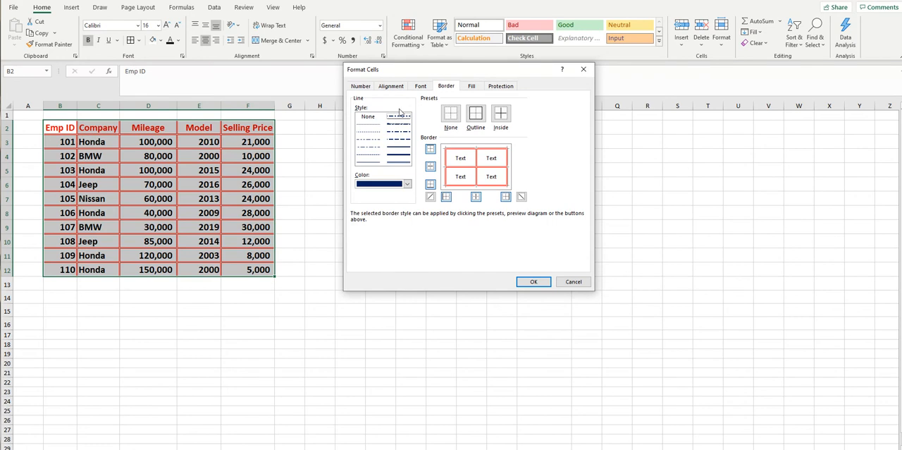
# Step: Set the table's background fill to yellow and apply the cell formatting
pyautogui.click(472, 87)
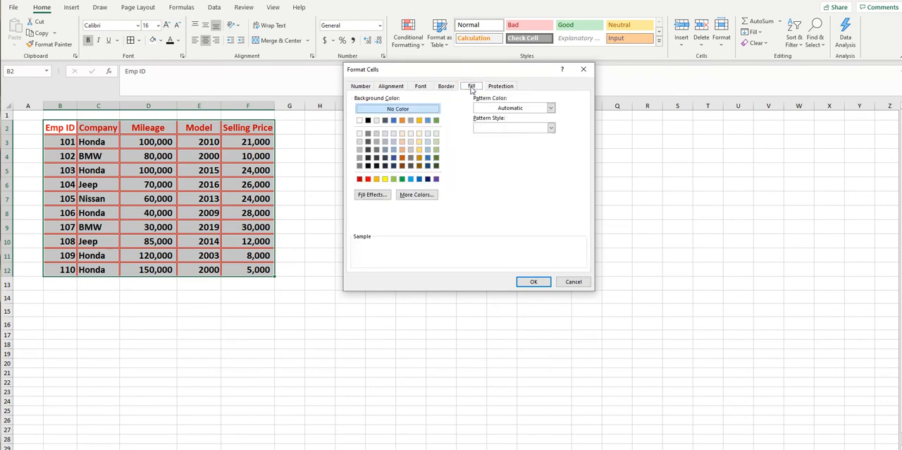
pyautogui.click(385, 179)
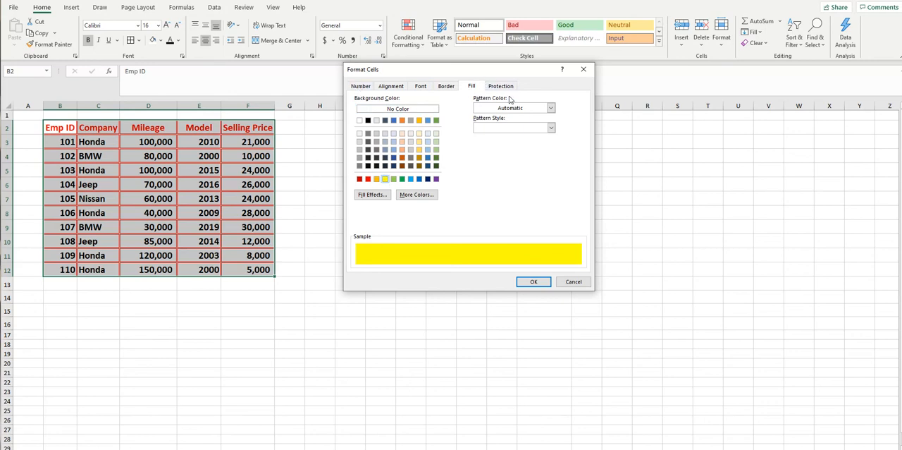
pyautogui.click(535, 282)
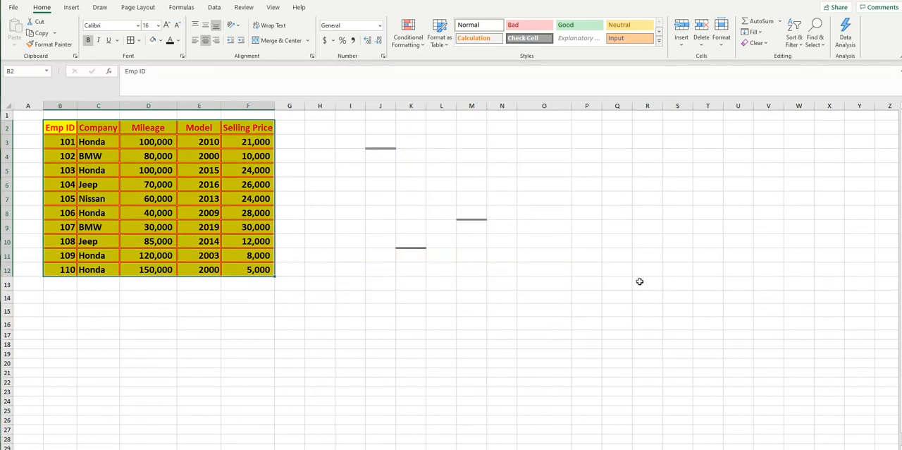
pyautogui.click(597, 284)
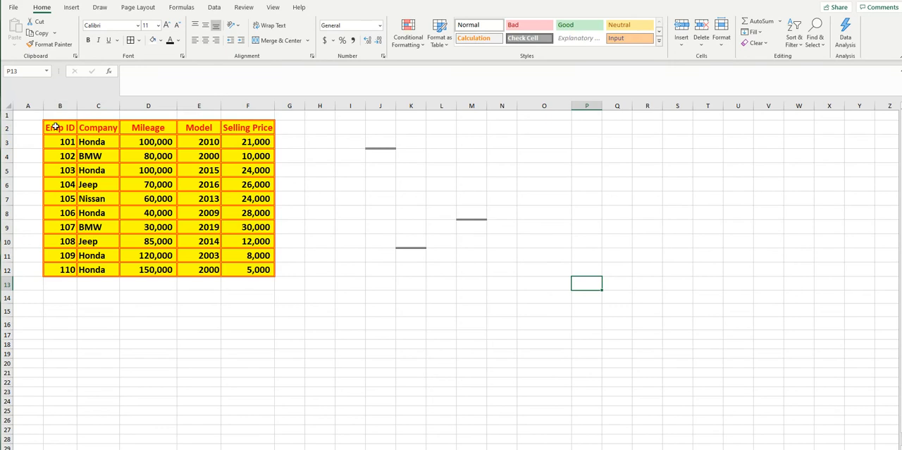
# Step: Change the fill colour of the whole table B2:F12 to white
pyautogui.moveTo(61, 126); pyautogui.dragTo(265, 268)
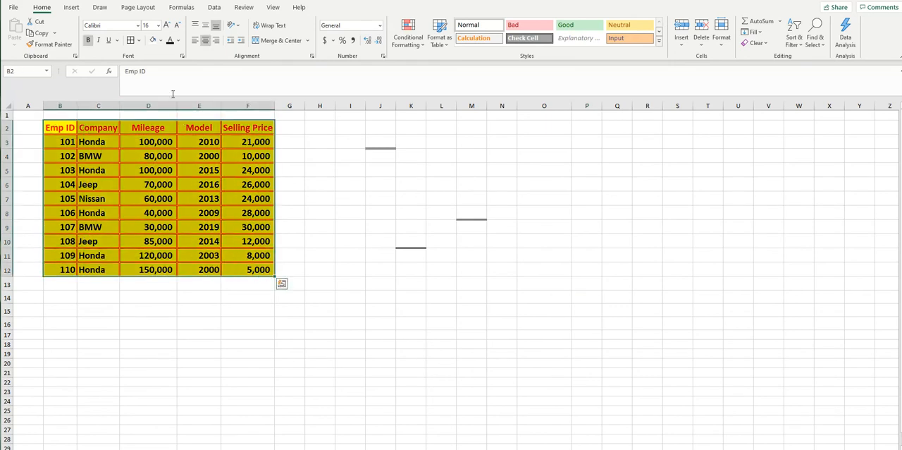
pyautogui.click(162, 42)
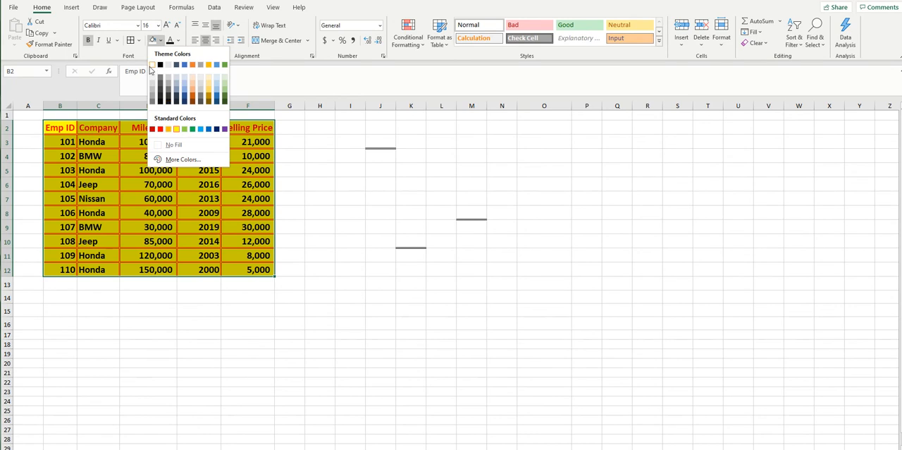
pyautogui.click(152, 67)
pyautogui.click(374, 187)
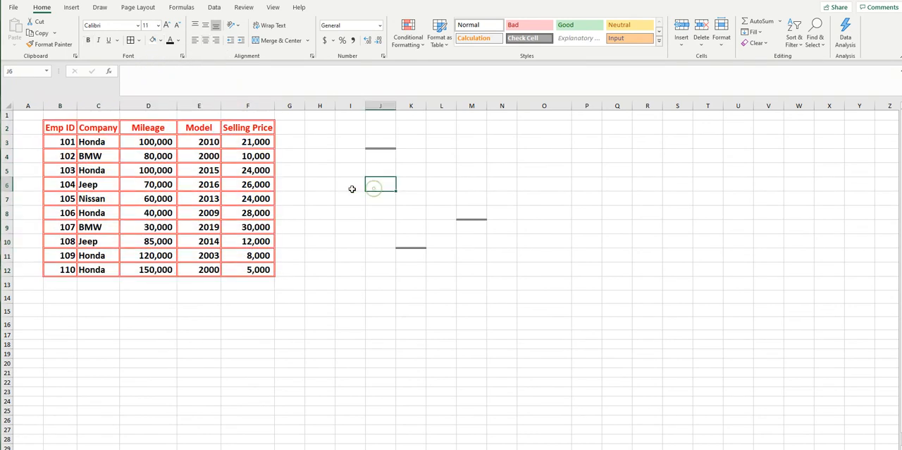
# Step: Fill the header row B2:F2 with yellow
pyautogui.moveTo(54, 129); pyautogui.dragTo(248, 129)
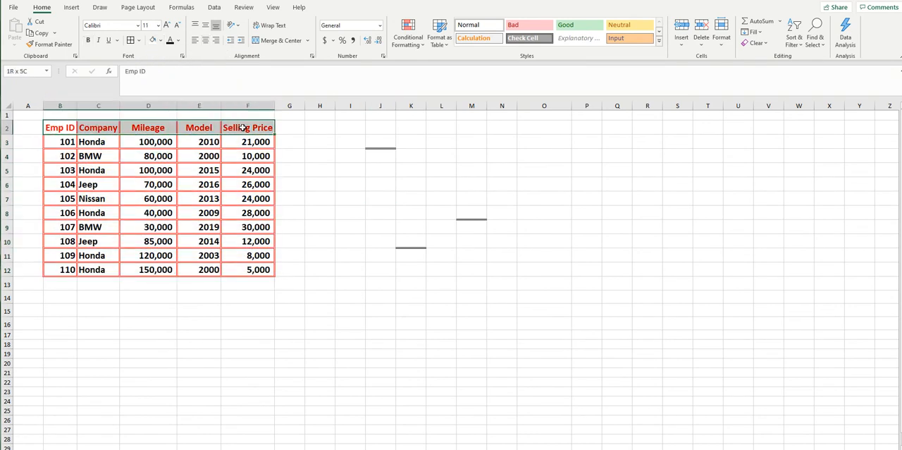
pyautogui.click(161, 43)
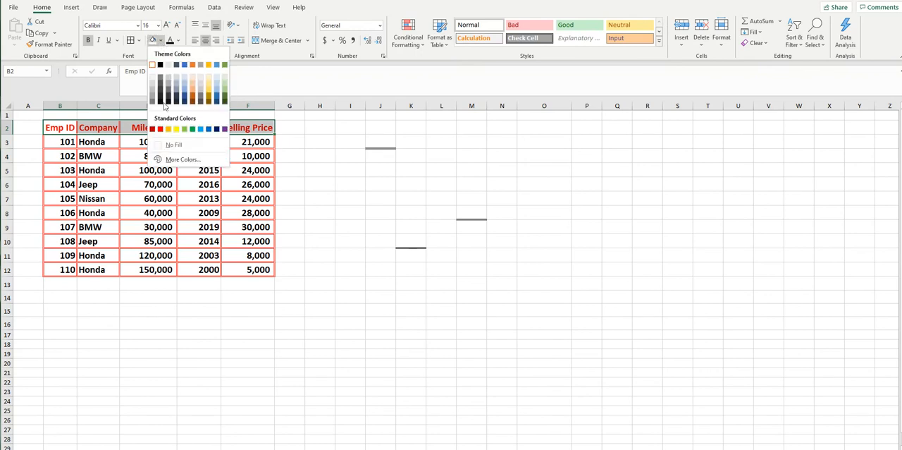
pyautogui.click(174, 129)
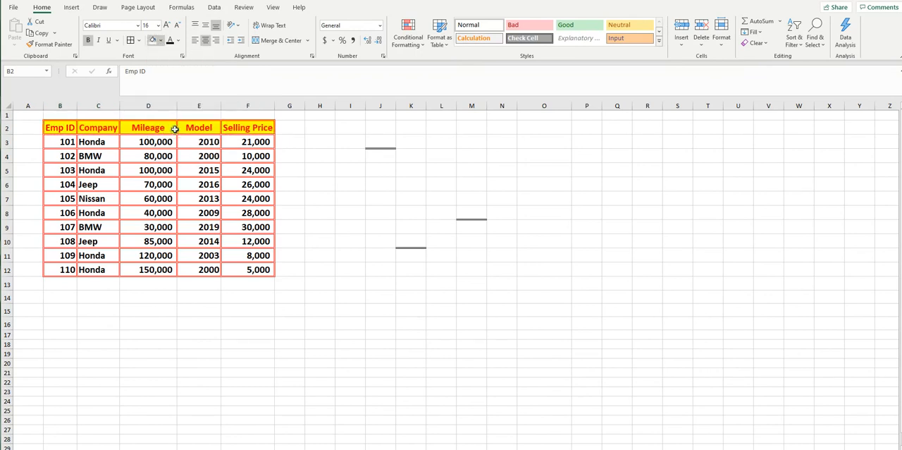
# Step: Fill the Nissan row B7:F7 with the standard green colour
pyautogui.click(201, 199)
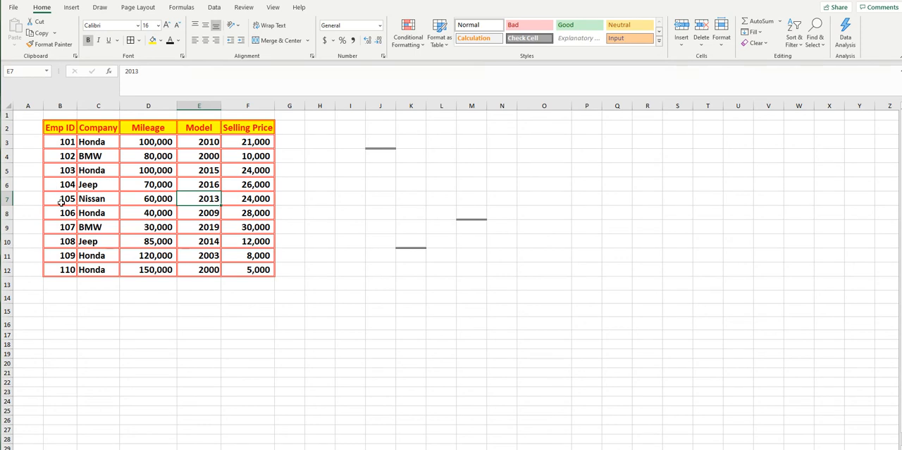
pyautogui.moveTo(61, 202); pyautogui.dragTo(243, 198)
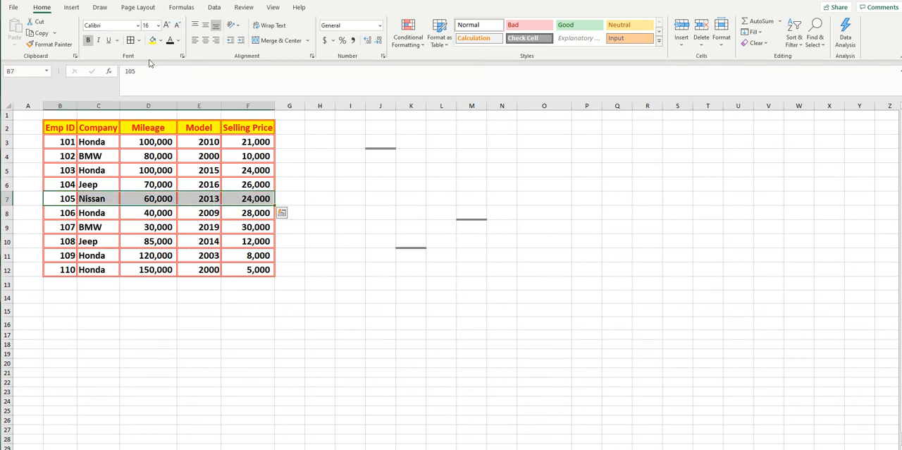
pyautogui.click(161, 41)
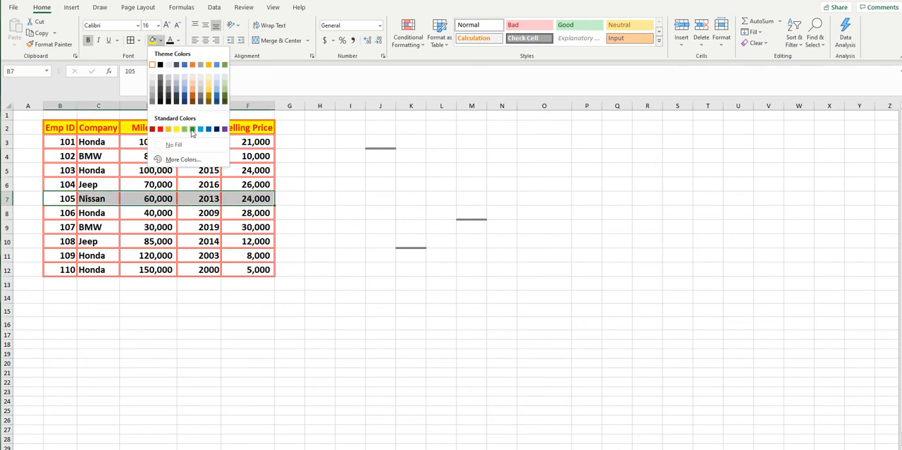
pyautogui.click(195, 132)
# Step: Change the font colour of the Mileage column D2:D12, including its header, to red
pyautogui.moveTo(155, 127); pyautogui.dragTo(144, 275)
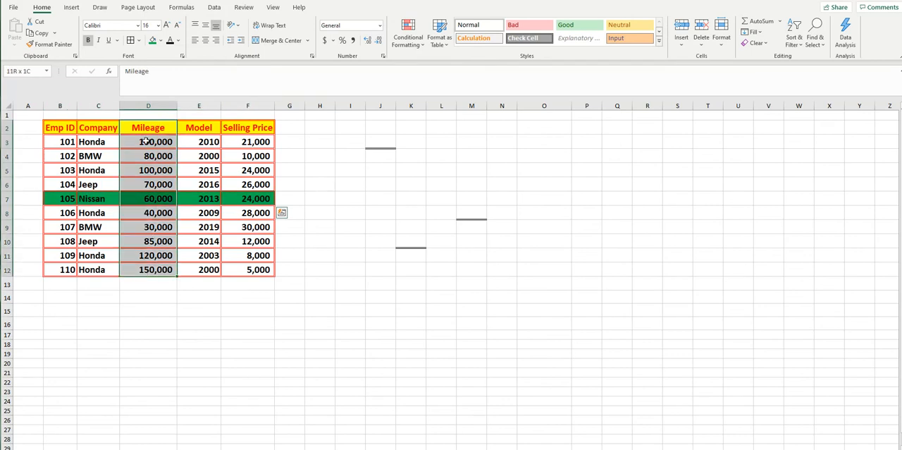
pyautogui.click(178, 41)
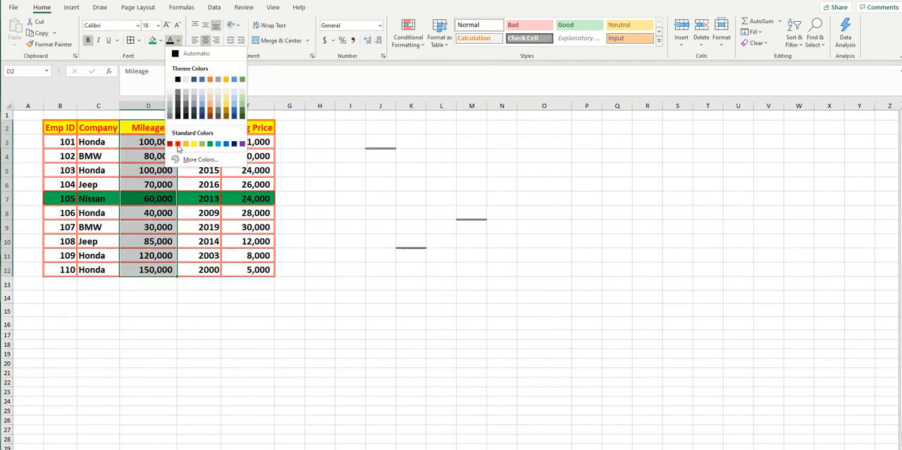
pyautogui.click(178, 144)
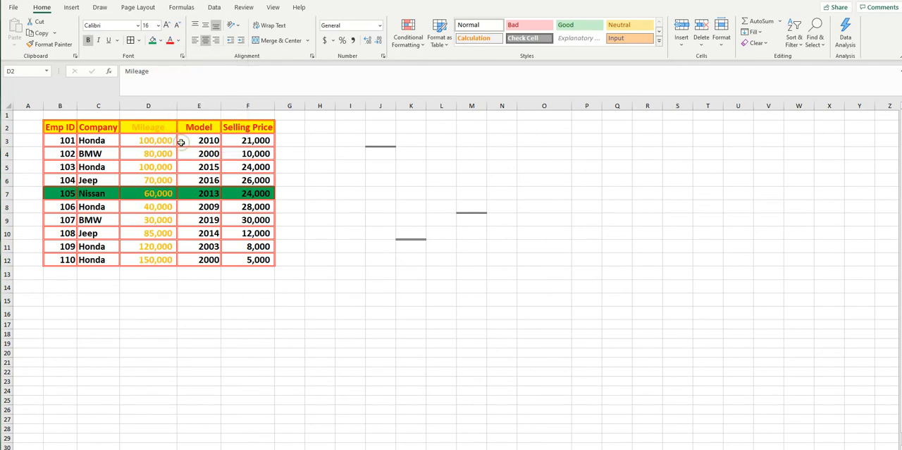
pyautogui.click(372, 206)
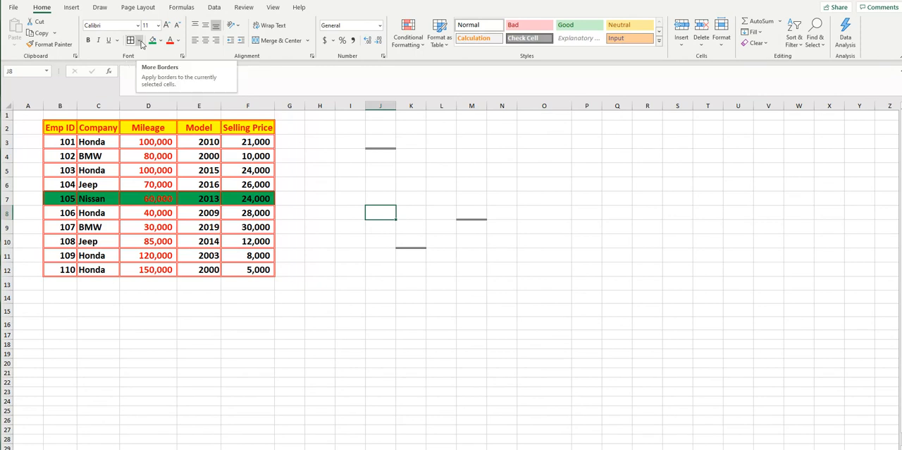
pyautogui.click(139, 43)
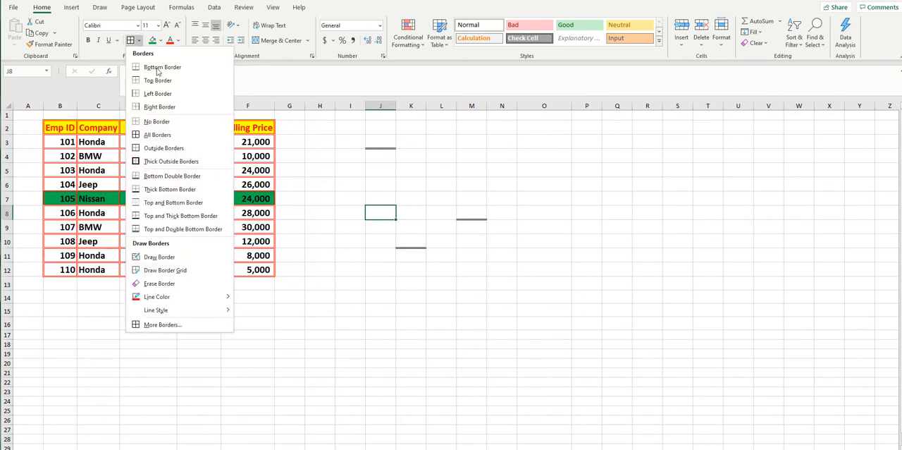
pyautogui.click(262, 340)
# Step: Use Format Cells to give the selling price cell F8 a light blue outline border with the double line style
pyautogui.click(258, 213)
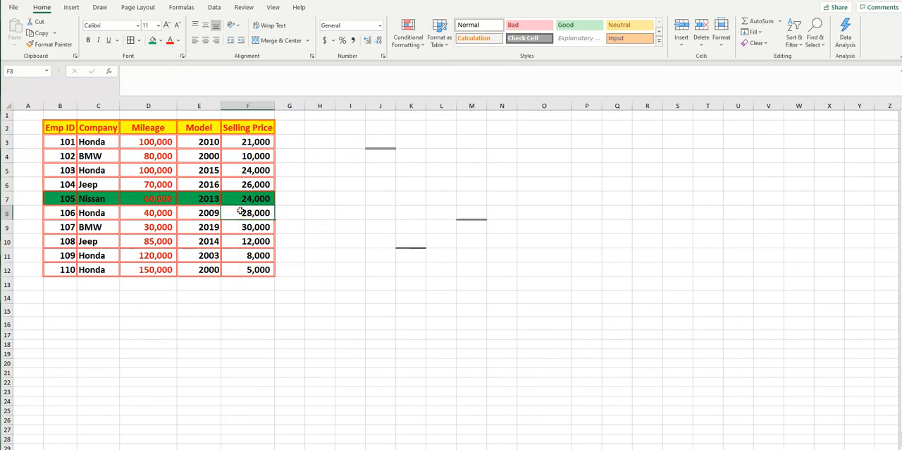
pyautogui.rightClick(241, 213)
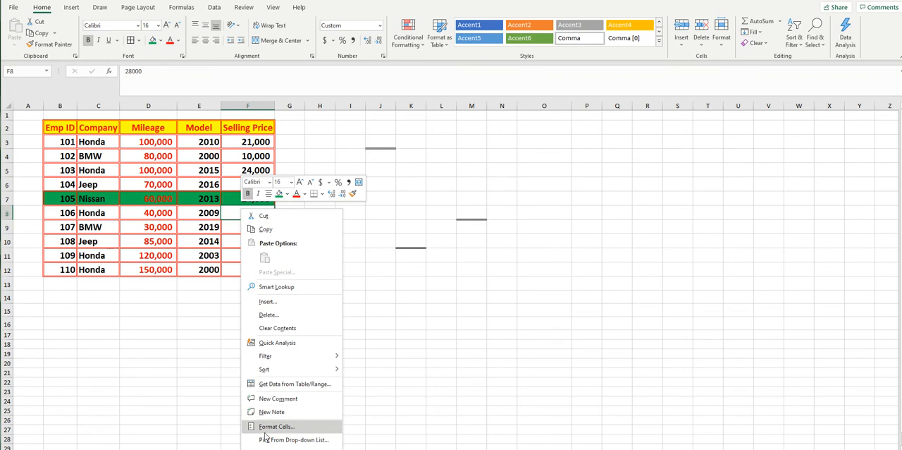
pyautogui.click(299, 427)
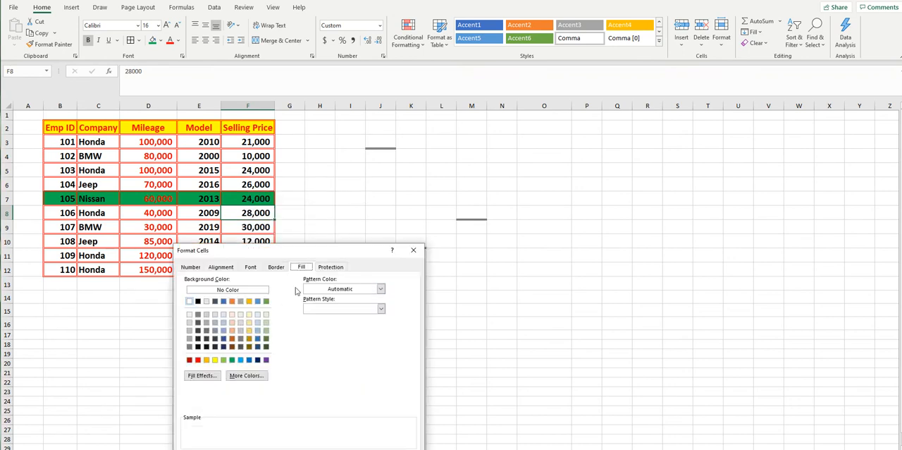
pyautogui.moveTo(309, 256); pyautogui.dragTo(384, 163)
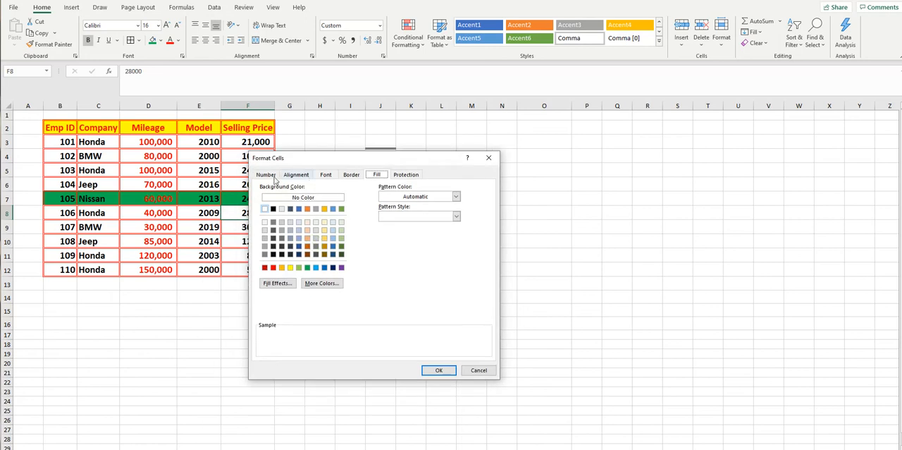
pyautogui.click(349, 175)
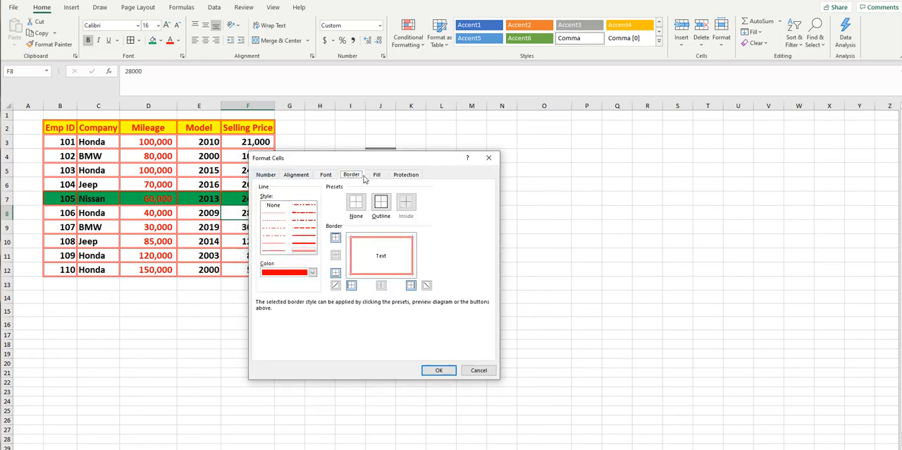
pyautogui.click(313, 273)
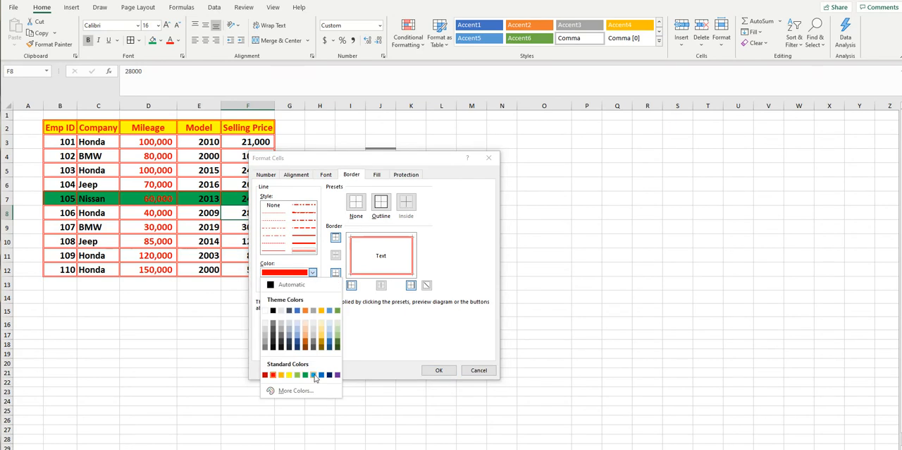
pyautogui.click(314, 375)
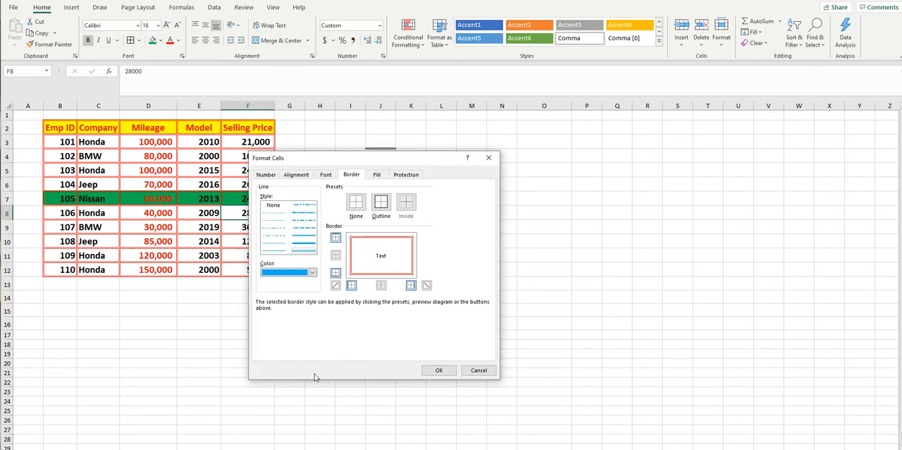
pyautogui.click(381, 204)
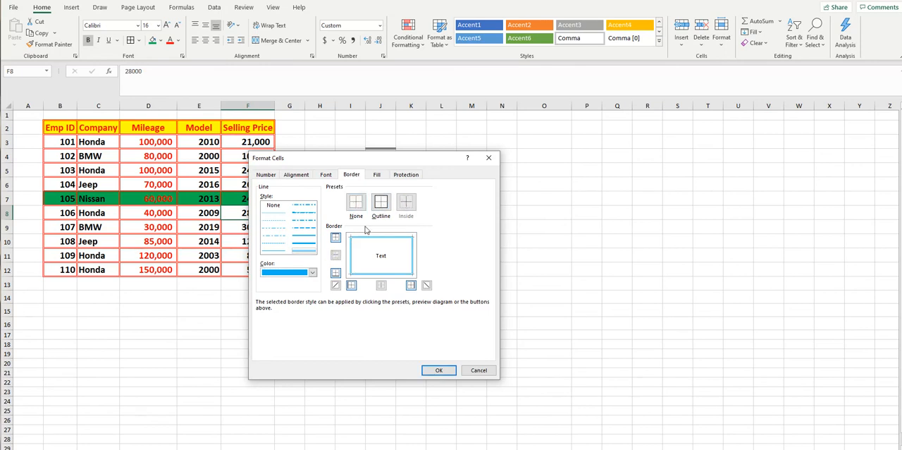
pyautogui.click(356, 203)
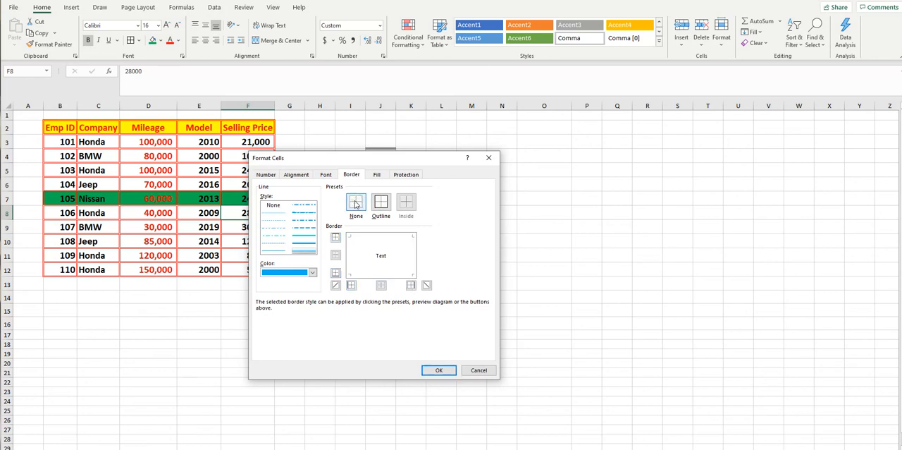
pyautogui.click(381, 203)
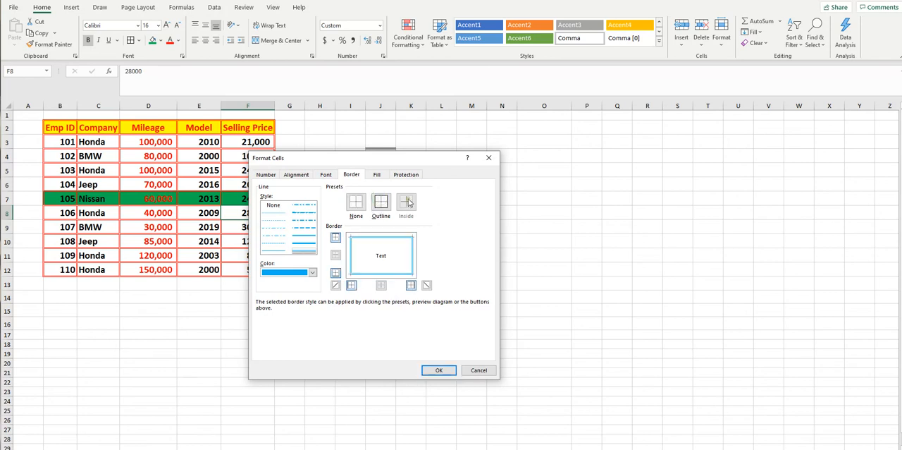
pyautogui.click(434, 372)
pyautogui.click(432, 356)
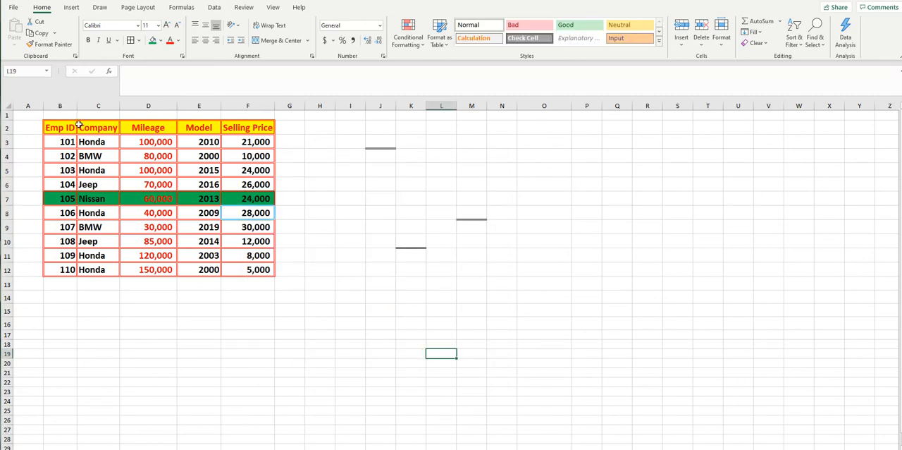
# Step: Use Format Cells to apply blue outline and inside borders to the whole table B2:F12
pyautogui.click(59, 125)
pyautogui.moveTo(59, 221); pyautogui.dragTo(236, 266)
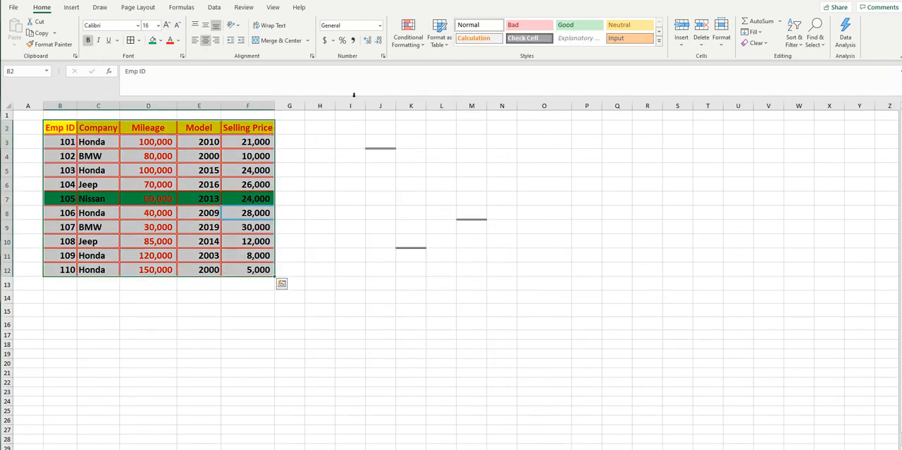
pyautogui.rightClick(223, 135)
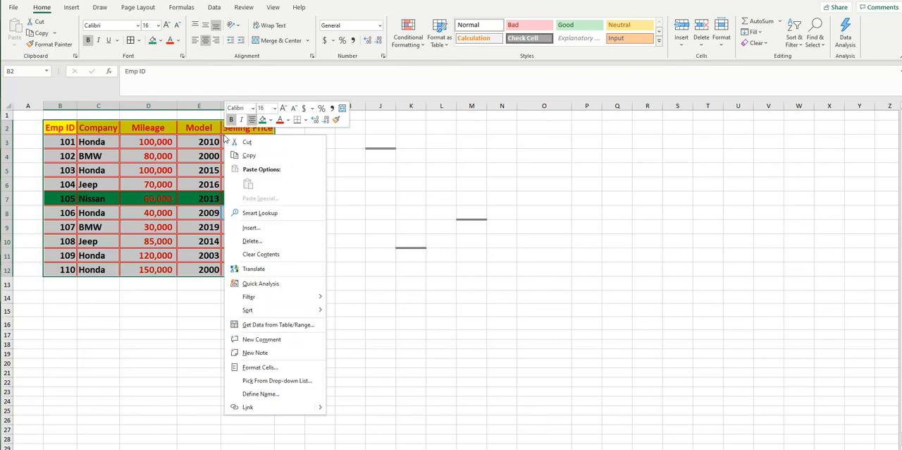
pyautogui.click(263, 368)
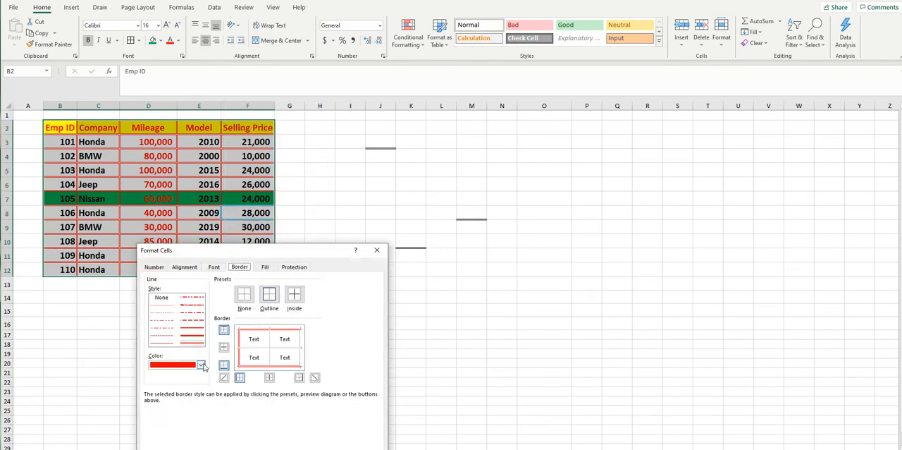
pyautogui.click(201, 365)
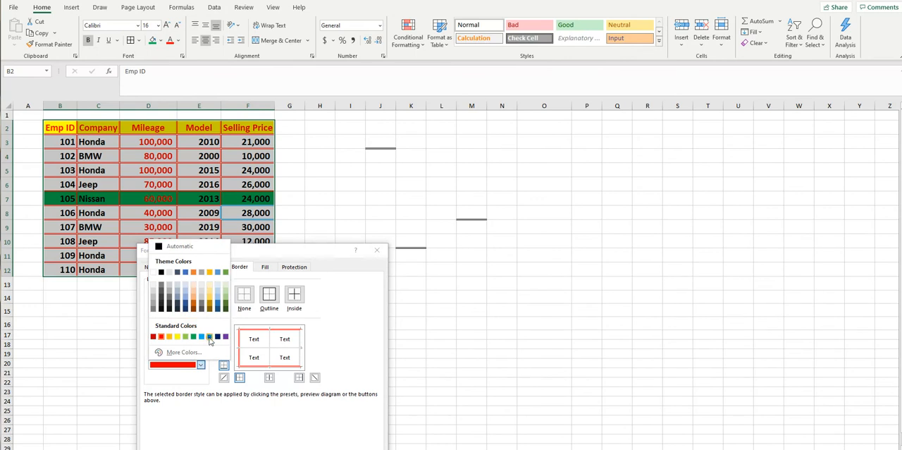
pyautogui.click(209, 336)
pyautogui.click(269, 294)
pyautogui.click(293, 295)
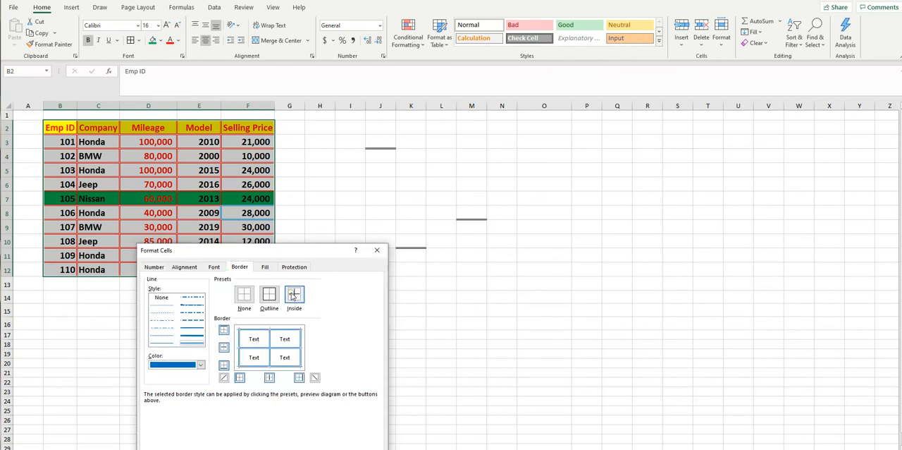
pyautogui.press('Return')
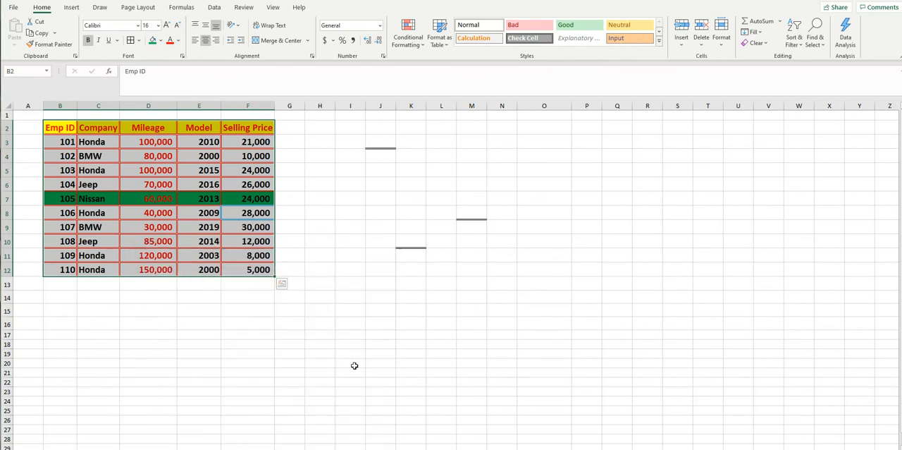
pyautogui.click(381, 310)
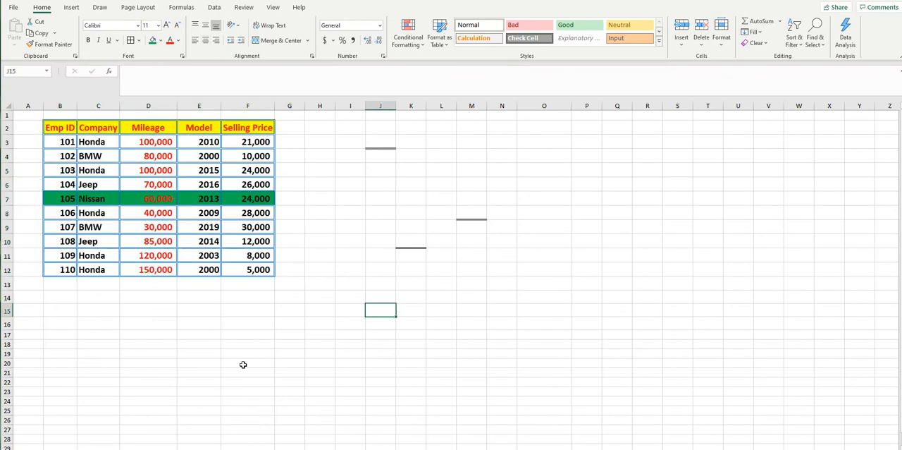